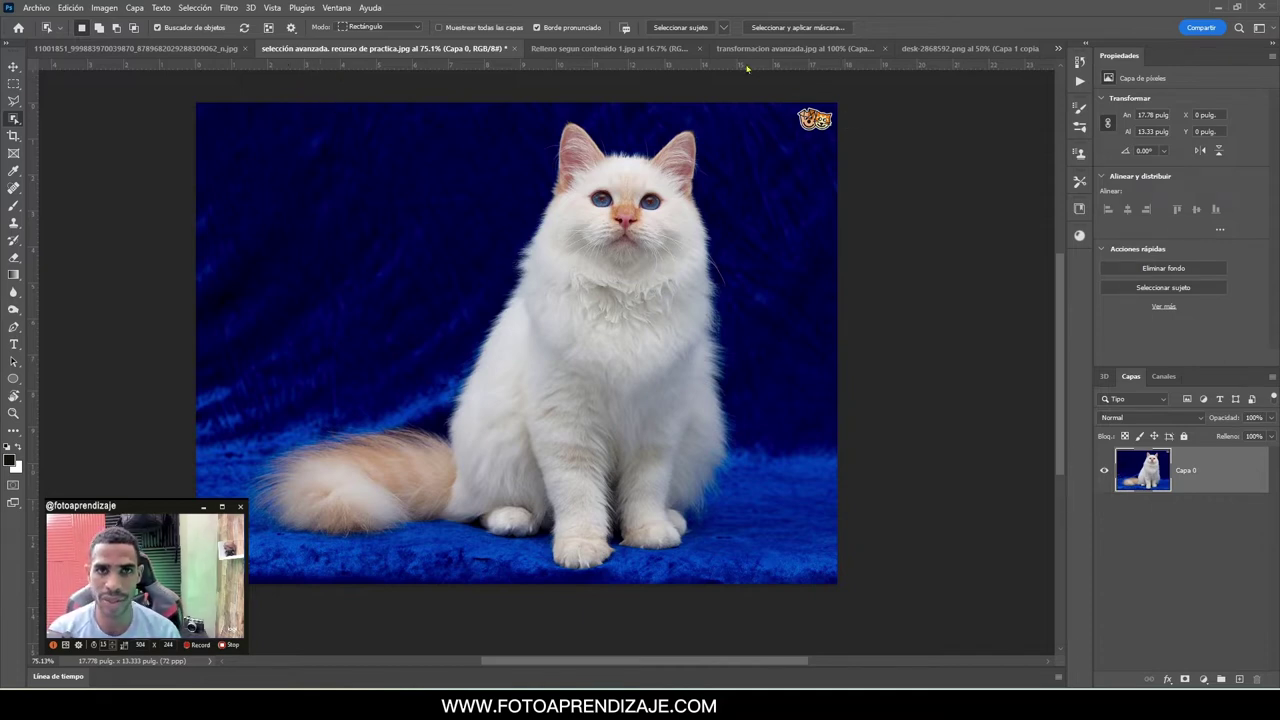
Show the Select Subject Device and Cloud processing options, leaving Device checked
{"action": "left_click", "coordinate": [723, 28]}
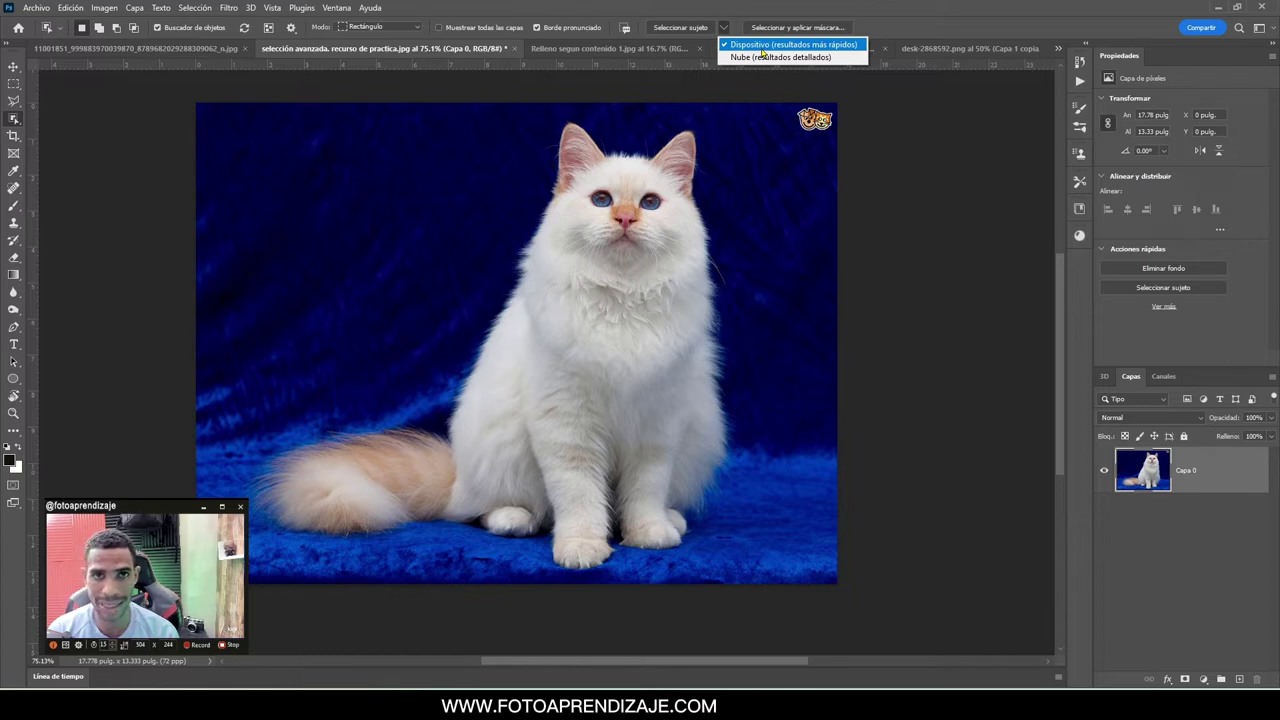
Keep Device processing, save the cat selection as channel '1', then deselect
{"action": "left_click", "coordinate": [761, 47]}
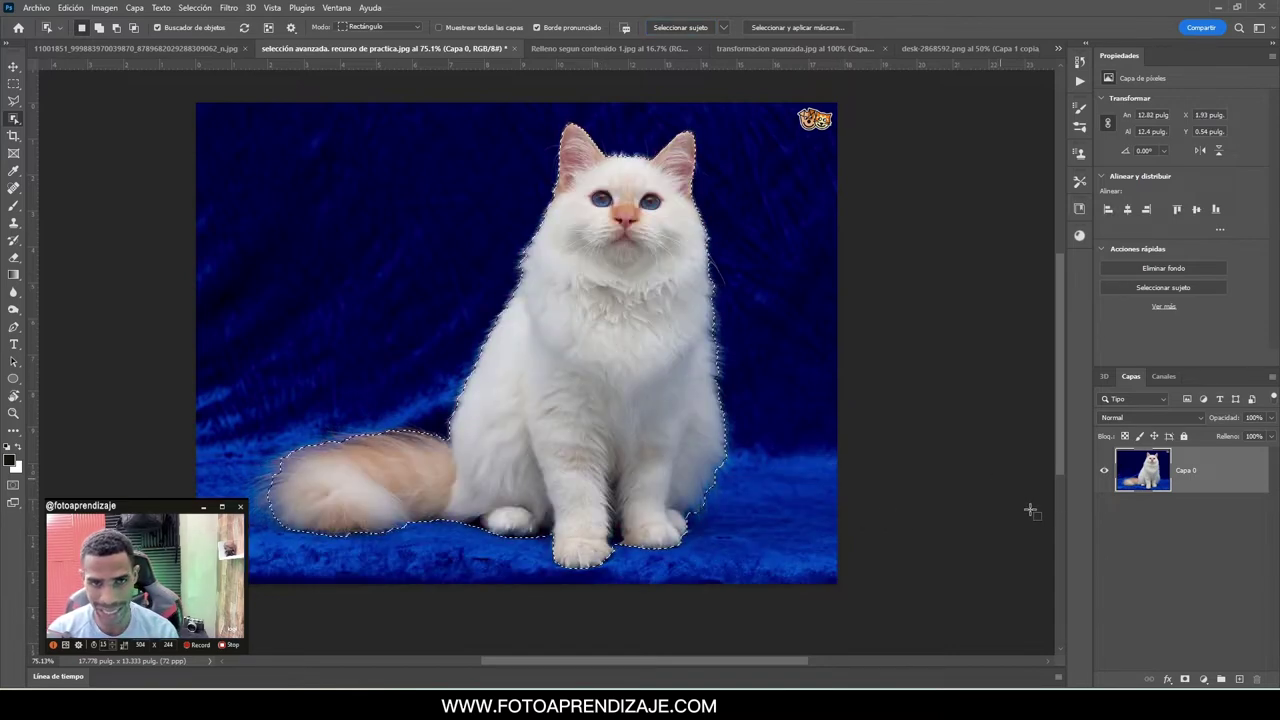
{"action": "left_click", "coordinate": [205, 8]}
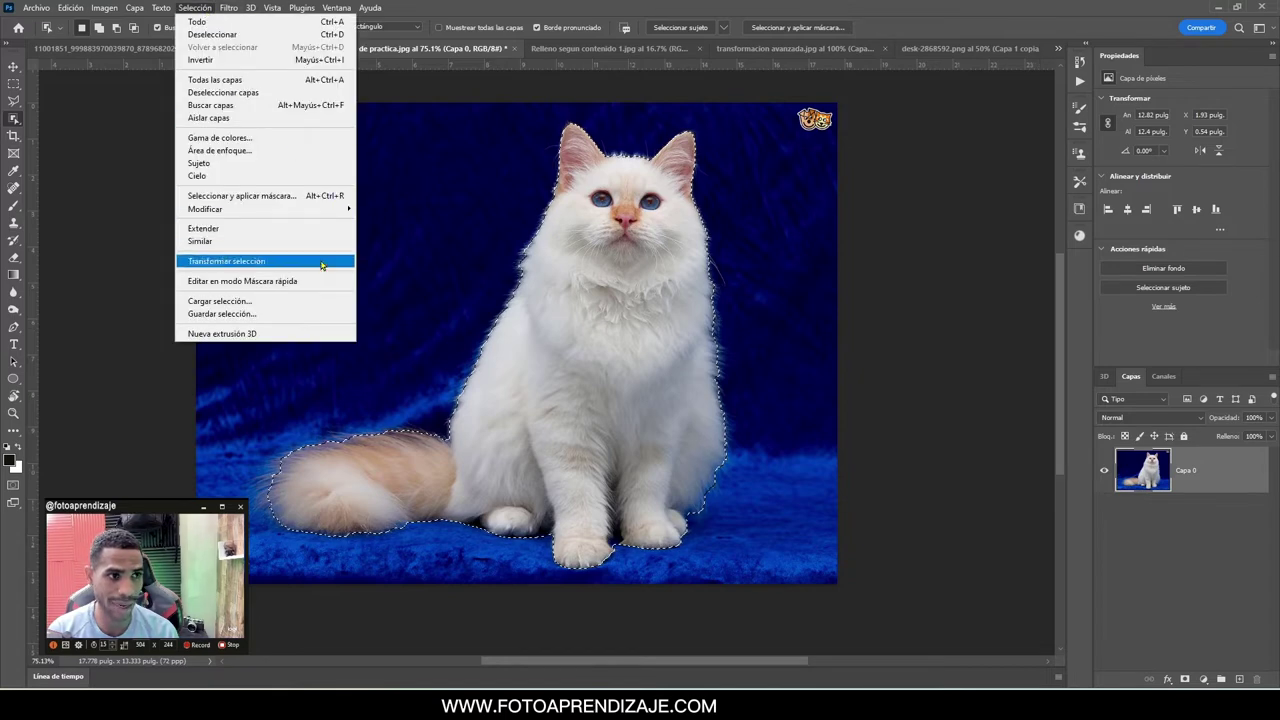
{"action": "left_click", "coordinate": [250, 318]}
{"action": "type", "text": "1"}
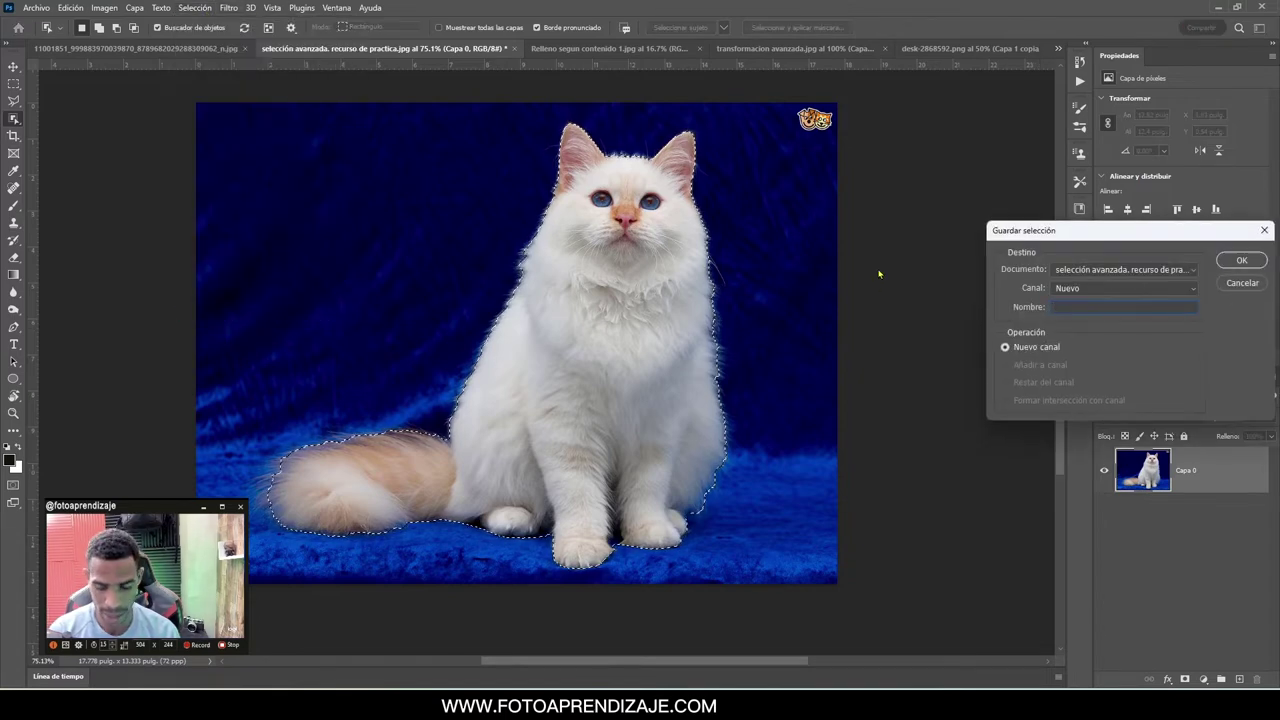
{"action": "left_click", "coordinate": [1228, 266]}
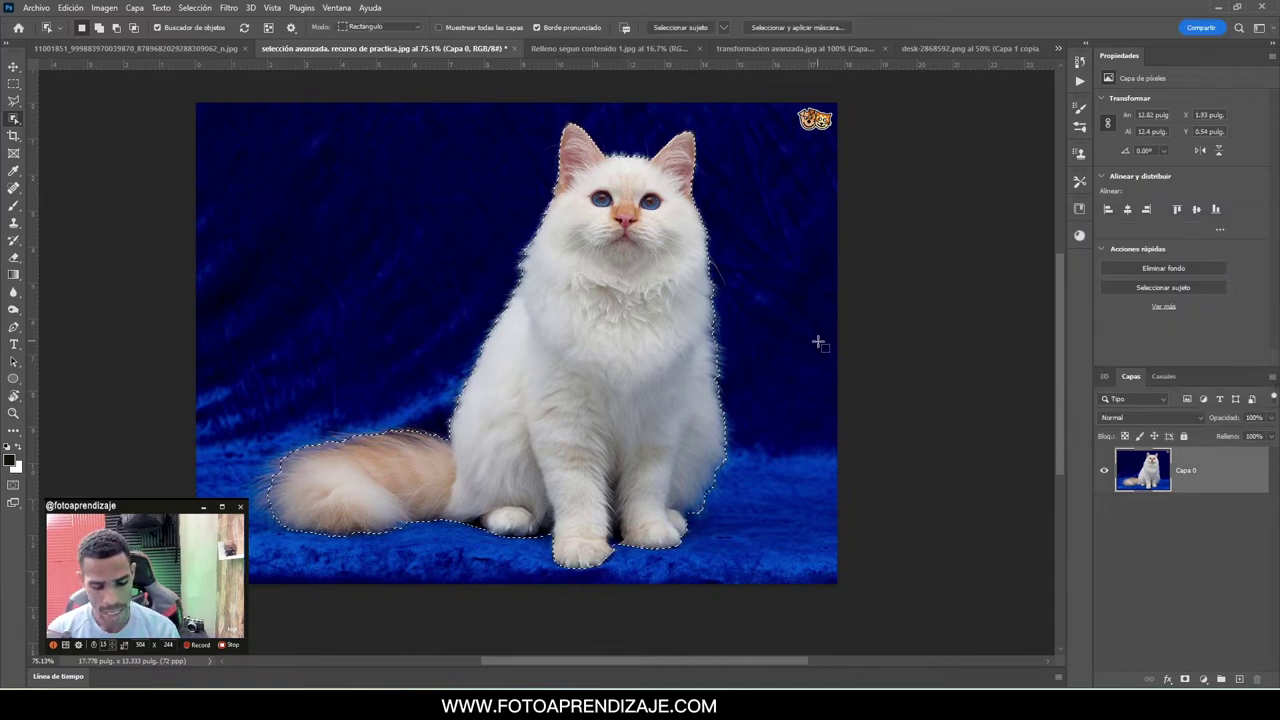
{"action": "key", "text": "ctrl+d"}
{"action": "left_click", "coordinate": [725, 28]}
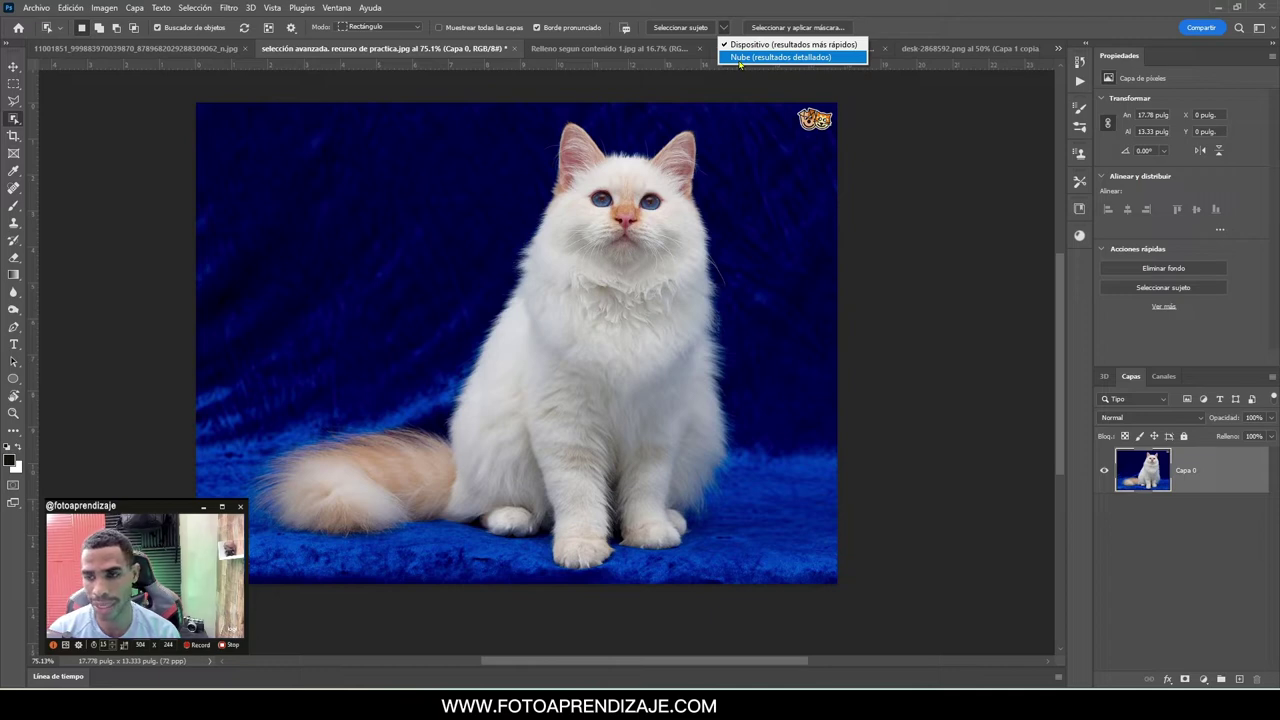
Select the cat with Cloud (detailed results) processing and save it as a second channel
{"action": "left_click", "coordinate": [740, 58]}
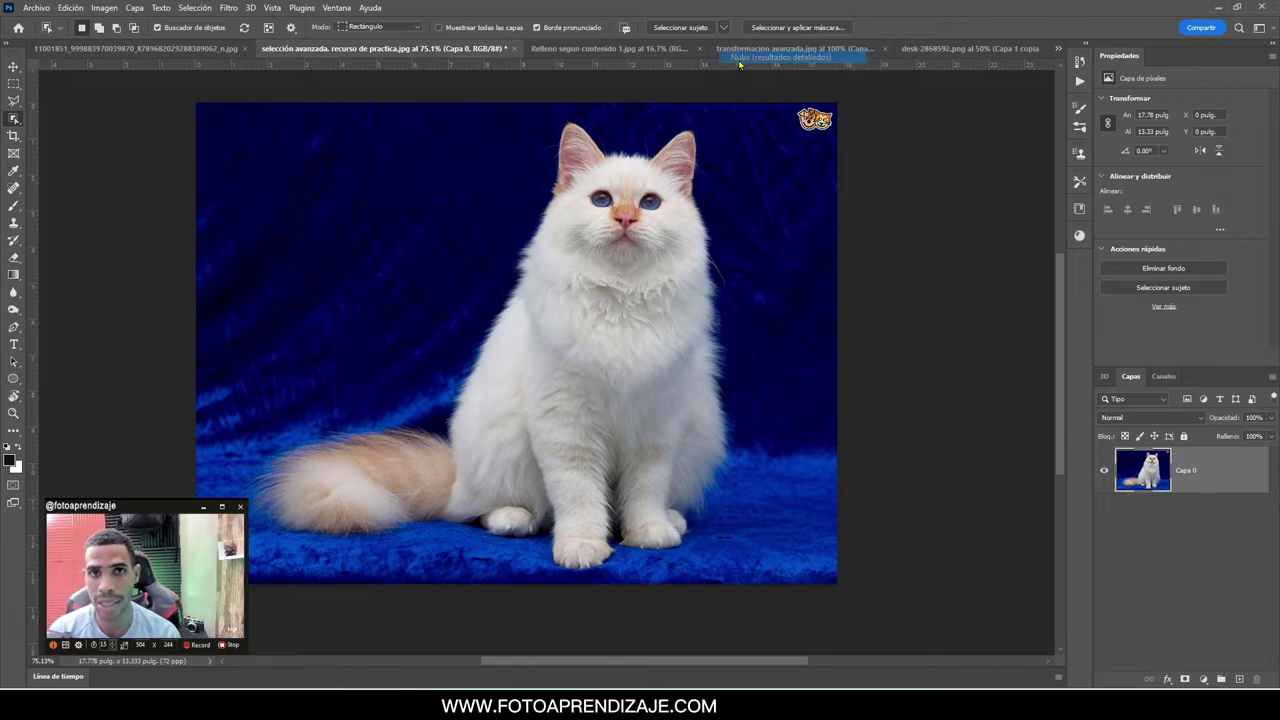
{"action": "left_click", "coordinate": [679, 30]}
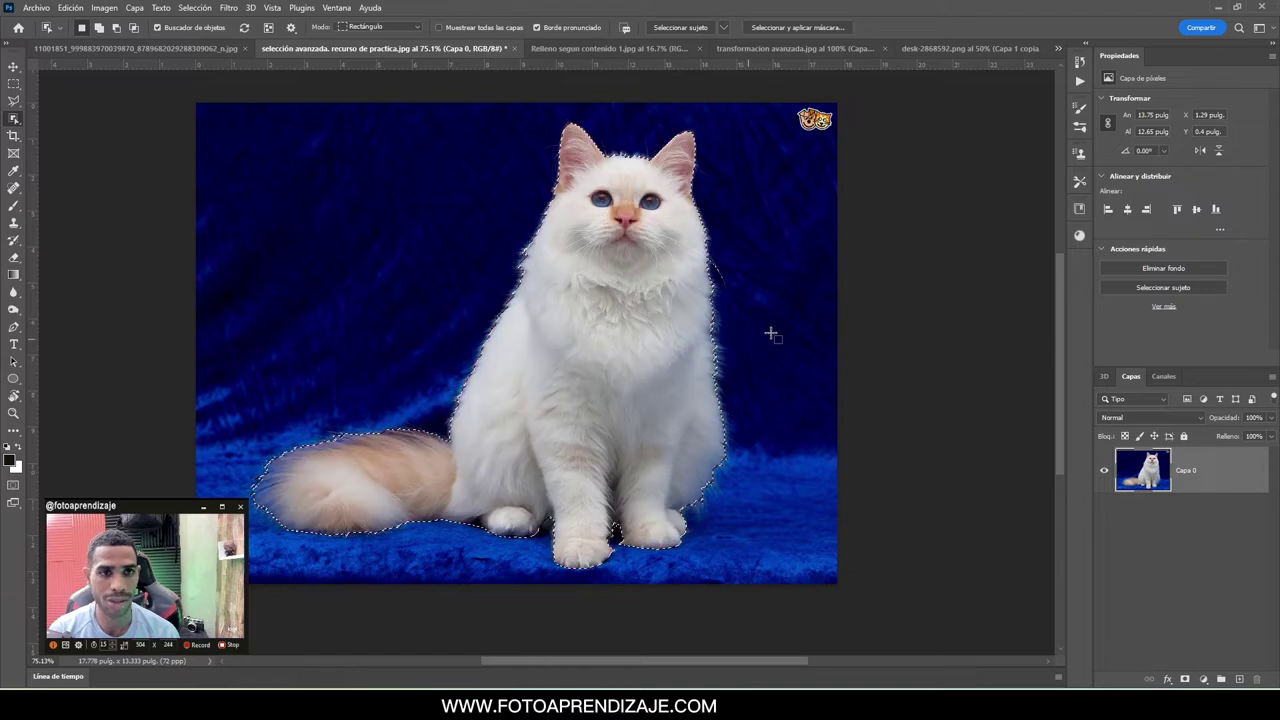
{"action": "left_click", "coordinate": [200, 9]}
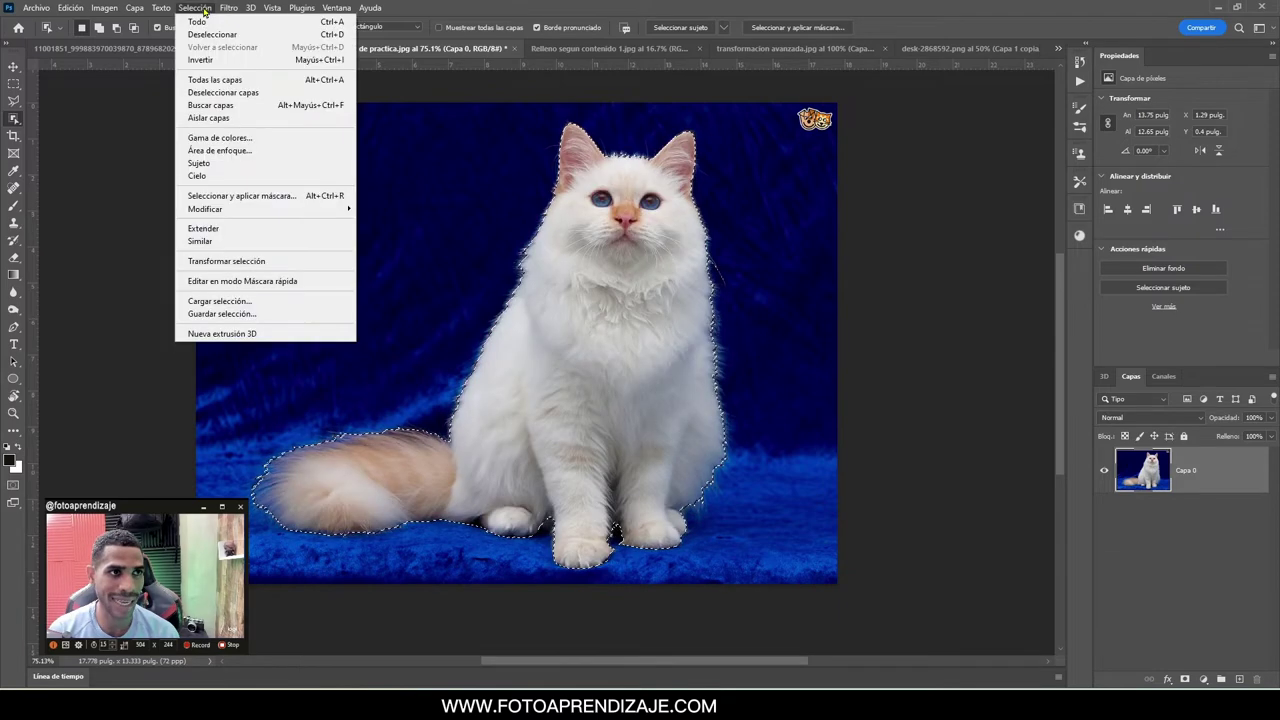
{"action": "left_click", "coordinate": [240, 313]}
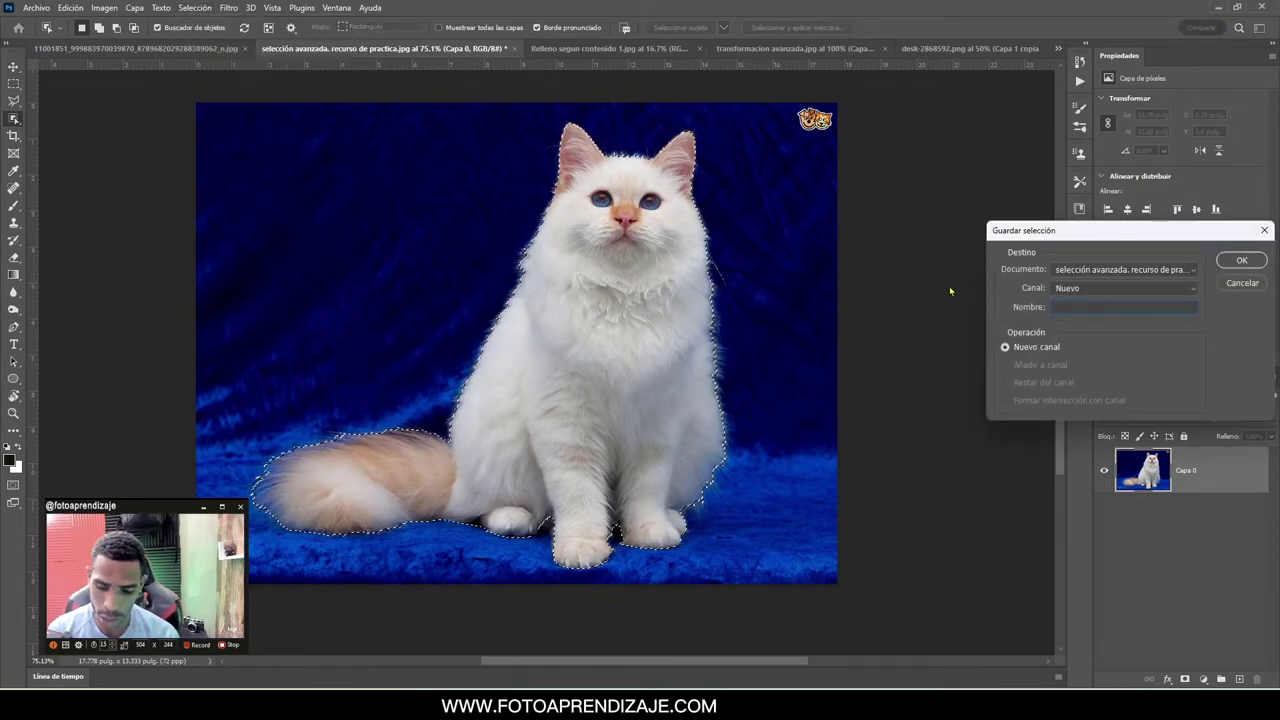
{"action": "type", "text": "2"}
{"action": "left_click", "coordinate": [1236, 259]}
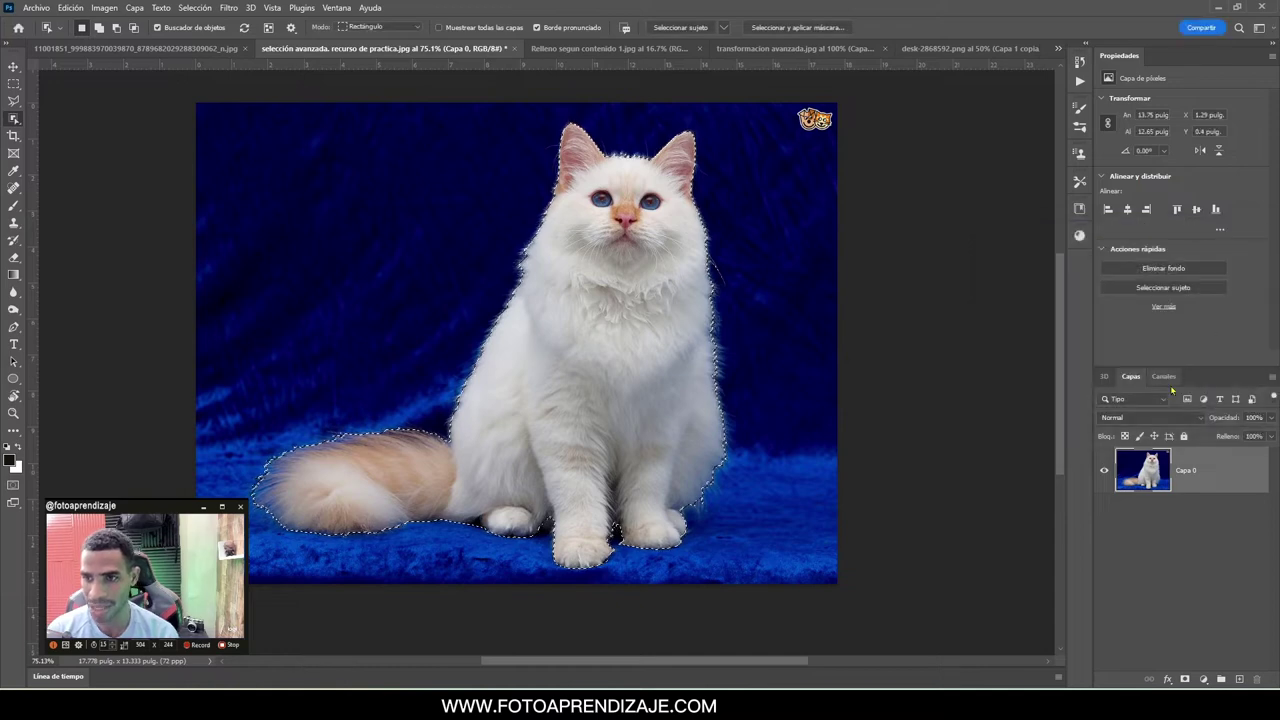
Compare saved masks 1 and 2 by toggling channel visibility in the Channels panel
{"action": "left_click", "coordinate": [1163, 376]}
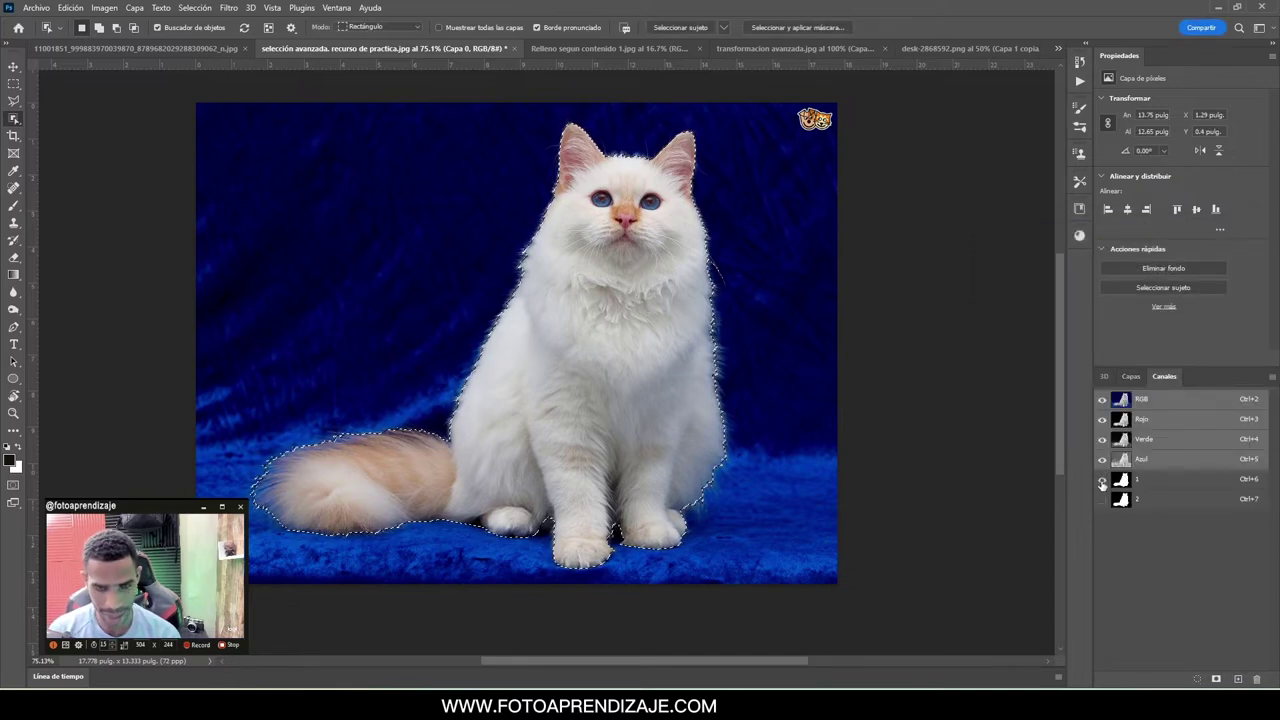
{"action": "left_click", "coordinate": [1102, 481]}
{"action": "left_click", "coordinate": [1102, 481]}
{"action": "left_click", "coordinate": [1102, 459]}
{"action": "left_click", "coordinate": [1102, 439]}
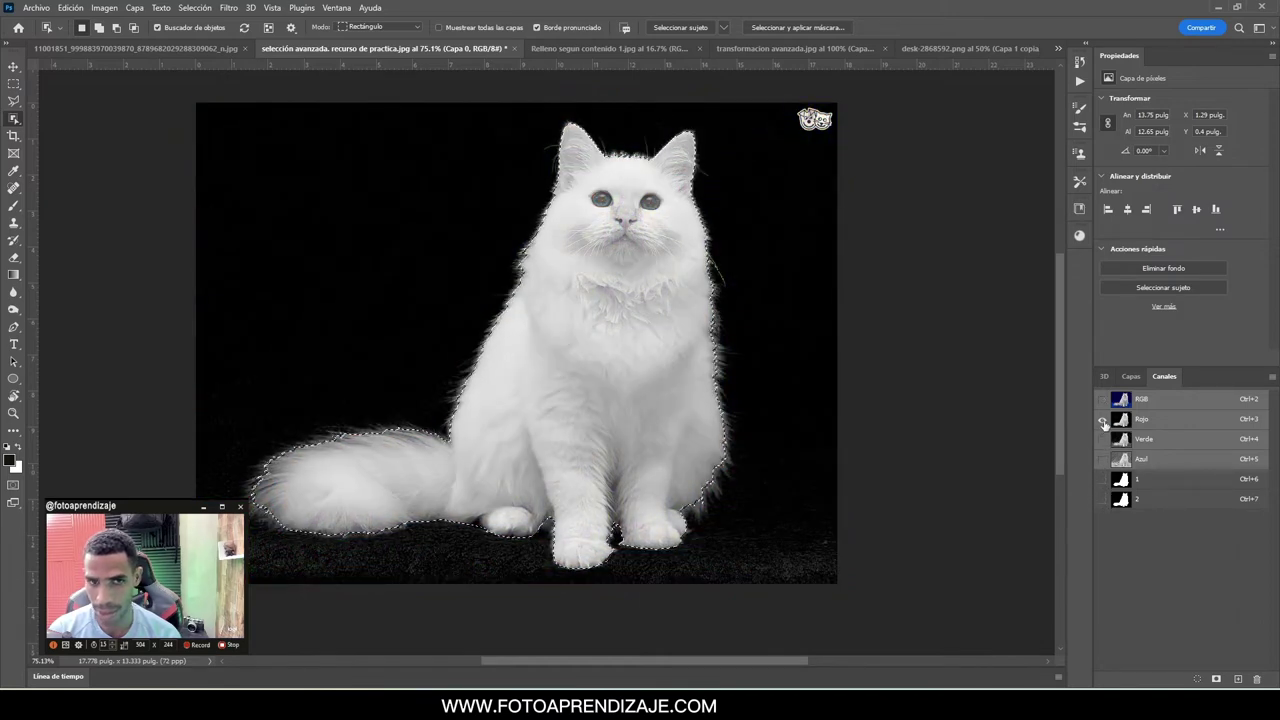
{"action": "left_click", "coordinate": [1102, 481]}
{"action": "left_click", "coordinate": [1102, 419]}
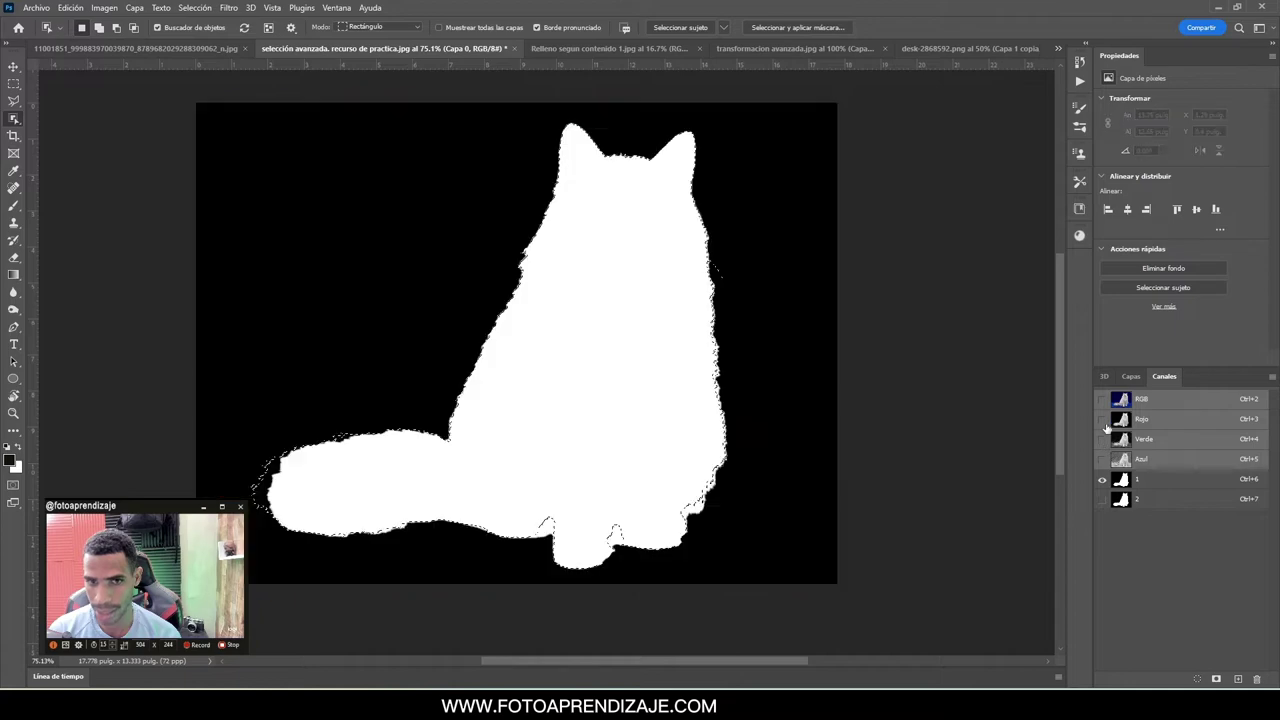
{"action": "key", "text": "ctrl+d"}
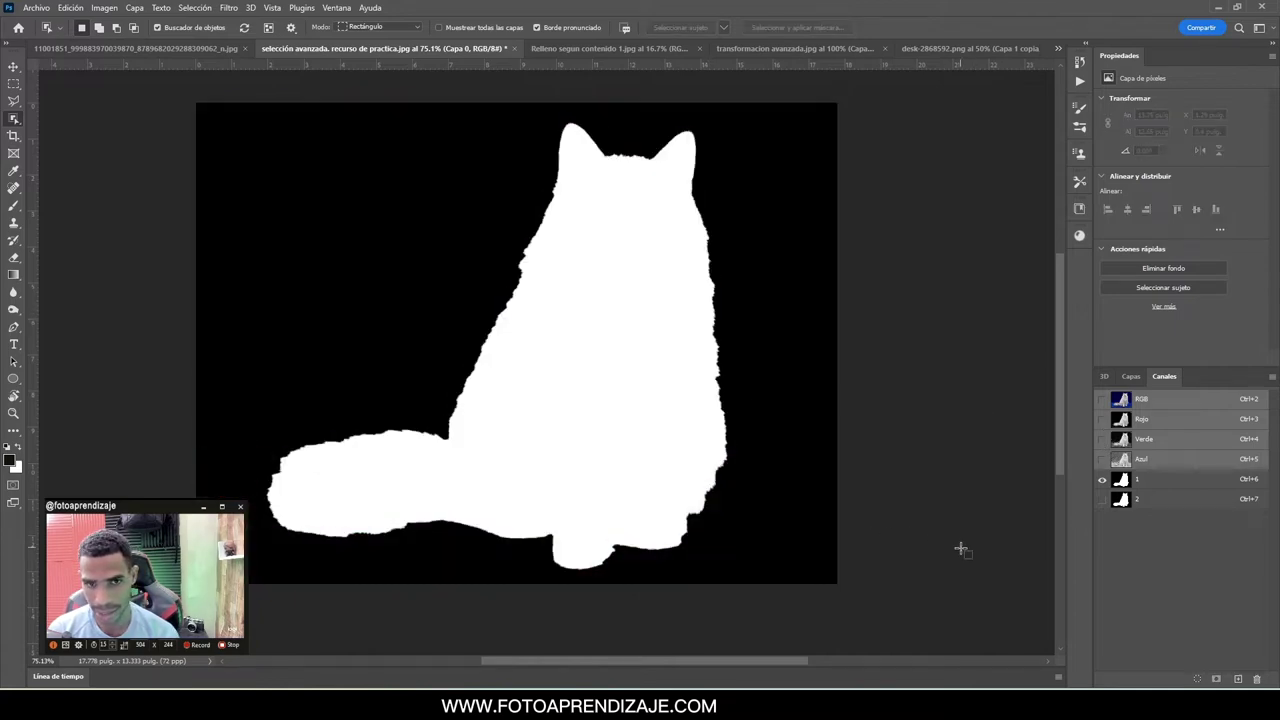
{"action": "left_click", "coordinate": [1102, 499]}
{"action": "left_click", "coordinate": [1102, 479]}
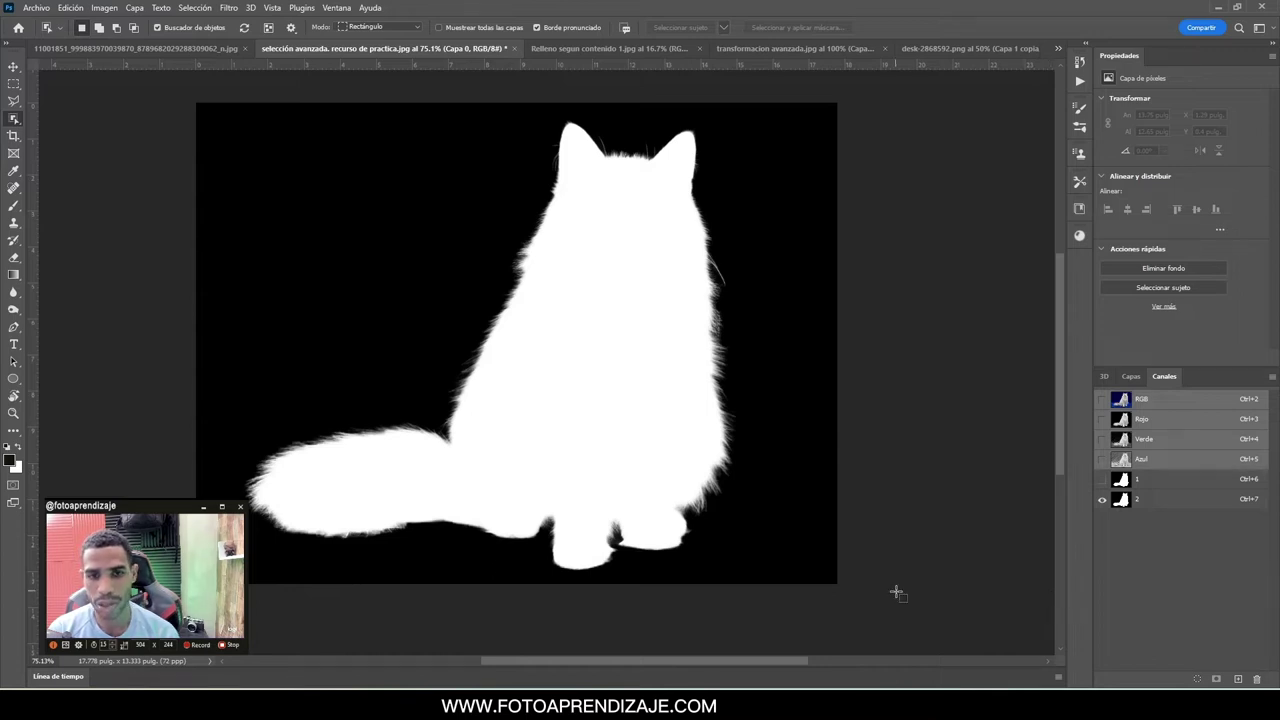
Load channel 2 as the cat selection and restore the full-colour RGB composite
{"action": "left_click", "coordinate": [1104, 377]}
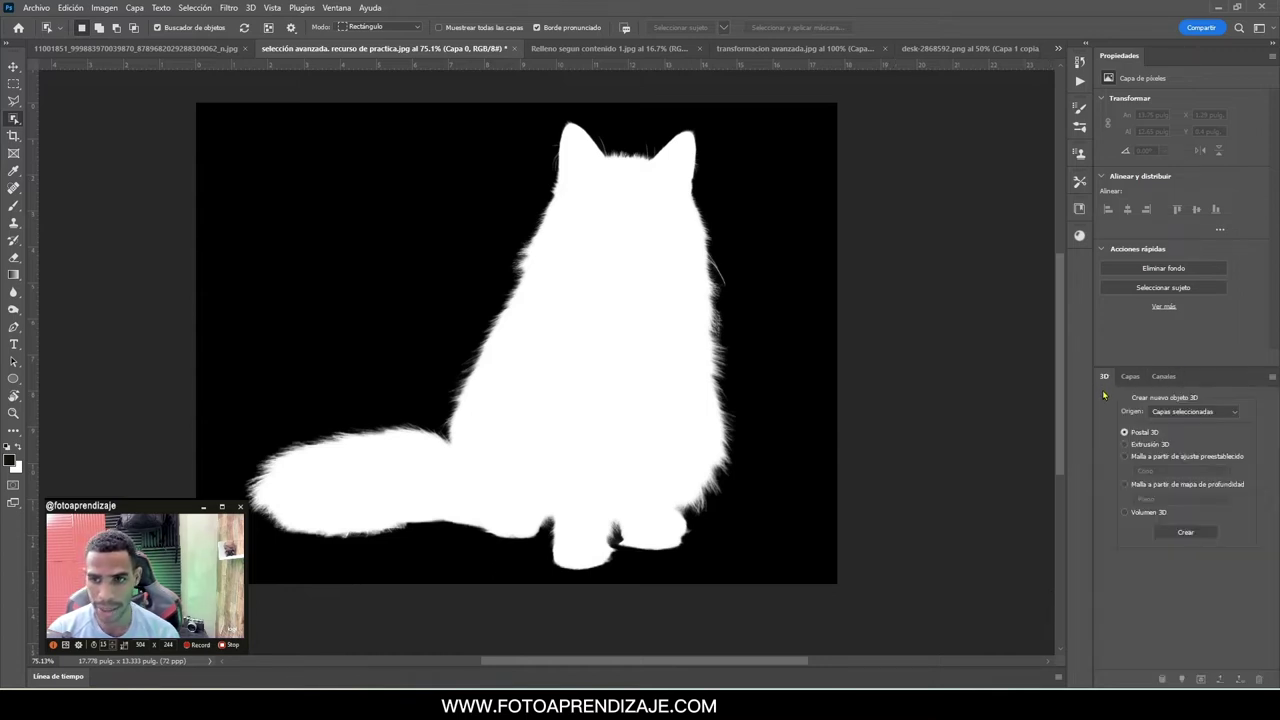
{"action": "left_click", "coordinate": [1164, 376]}
{"action": "left_click", "coordinate": [1120, 500]}
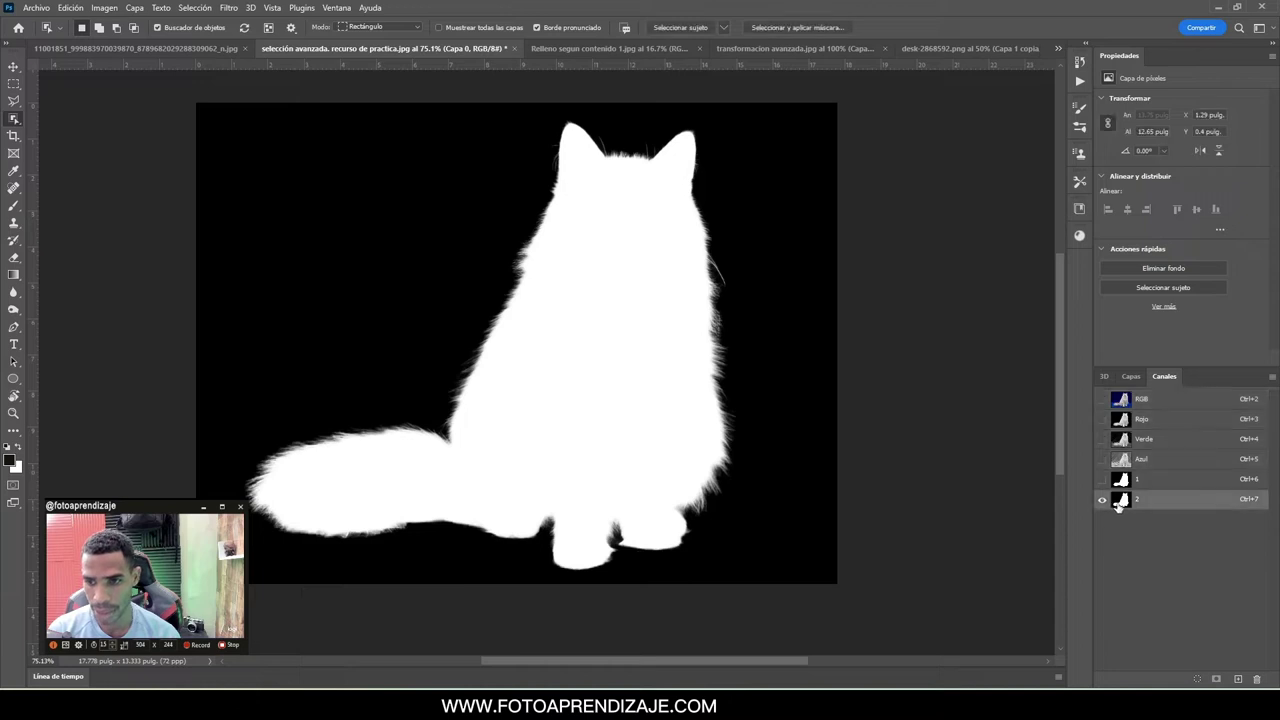
{"action": "left_click", "coordinate": [1120, 500], "text": "ctrl"}
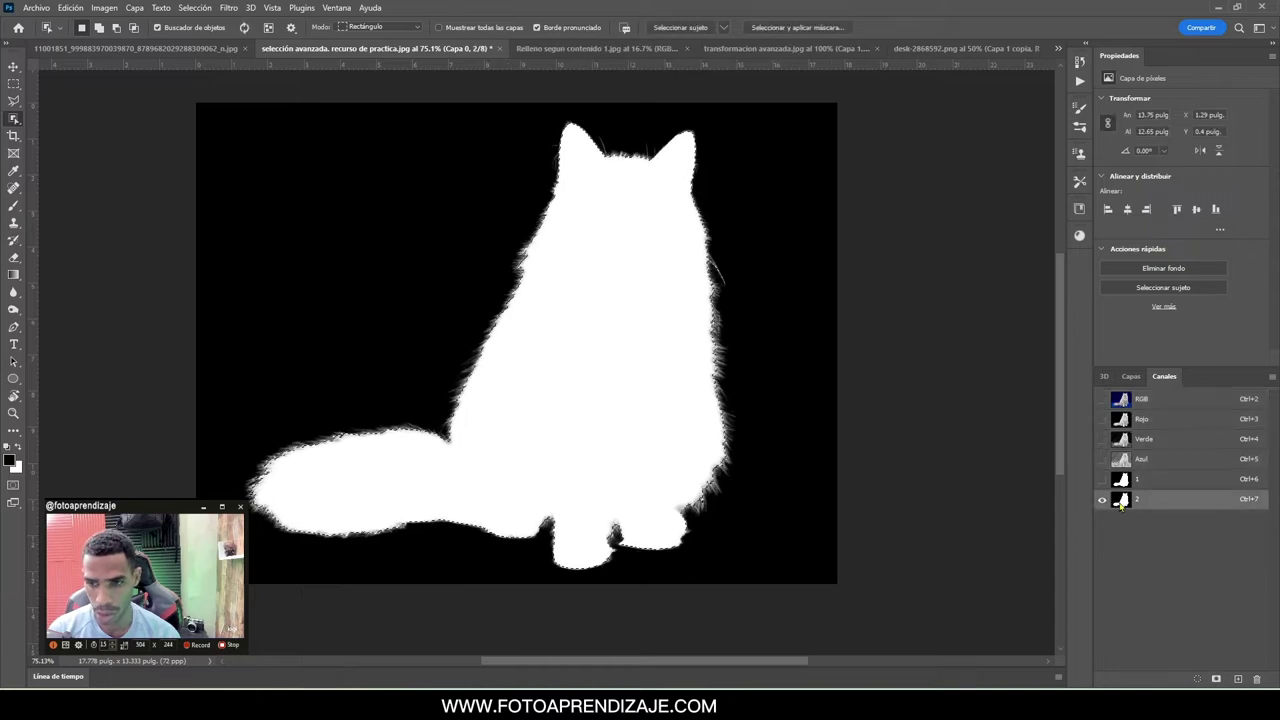
{"action": "left_click", "coordinate": [1104, 377]}
{"action": "left_click", "coordinate": [1164, 376]}
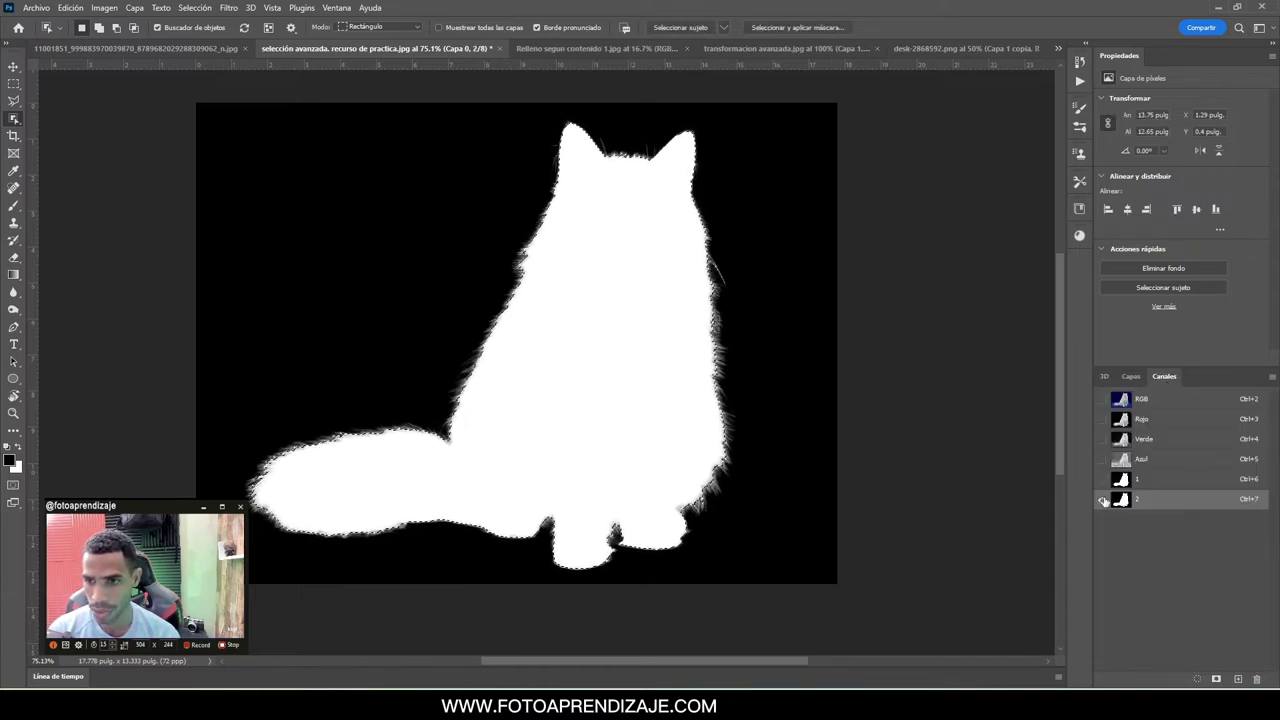
{"action": "left_click", "coordinate": [1102, 399]}
{"action": "left_click", "coordinate": [1102, 499]}
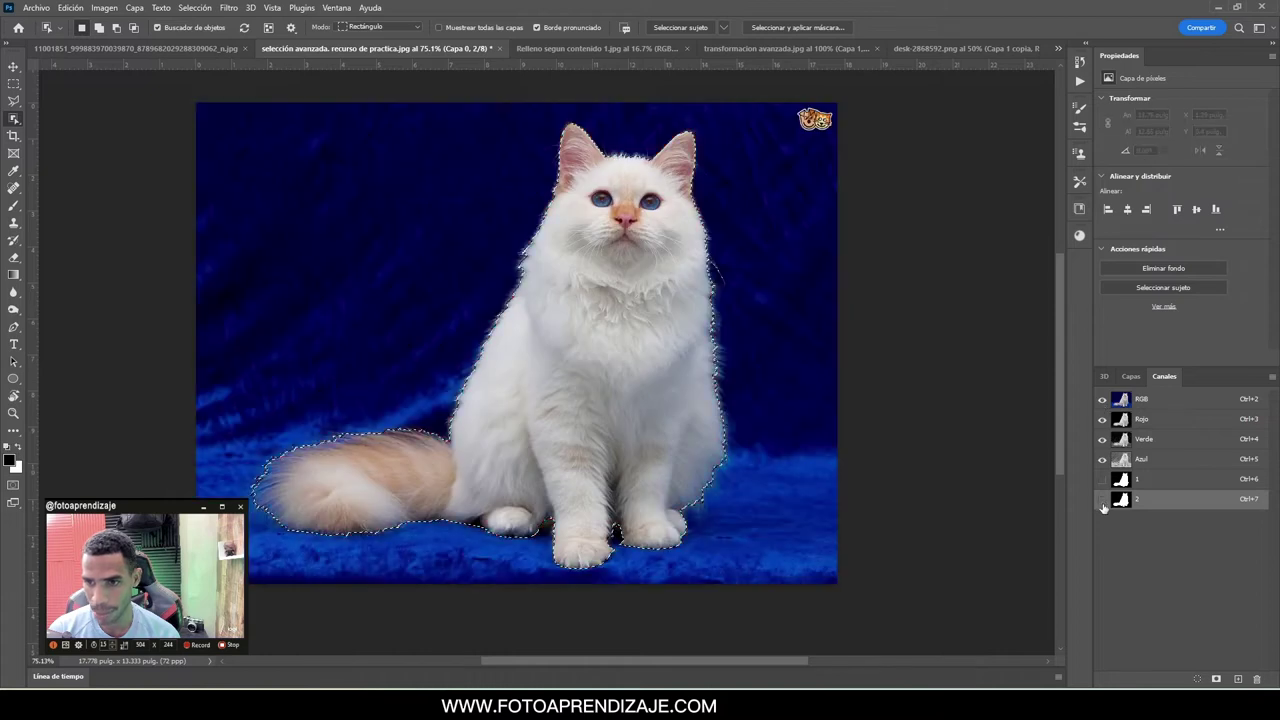
{"action": "left_click", "coordinate": [1122, 403]}
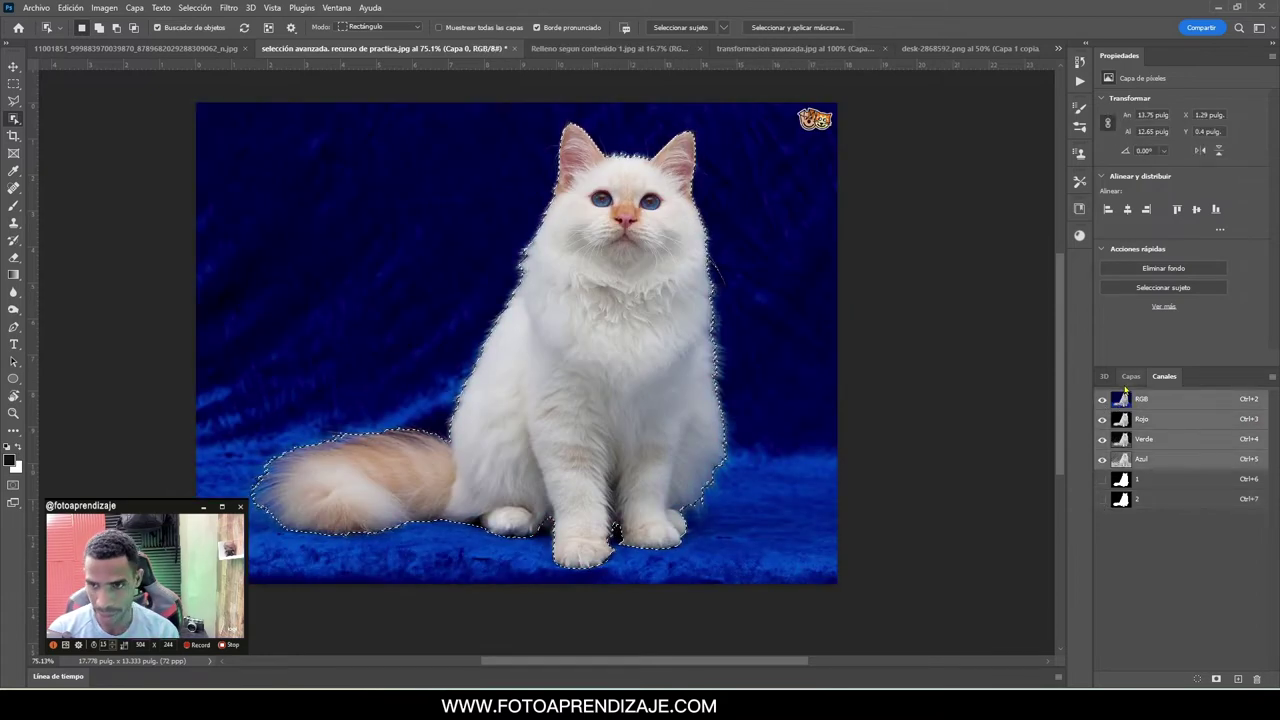
{"action": "left_click", "coordinate": [1131, 376]}
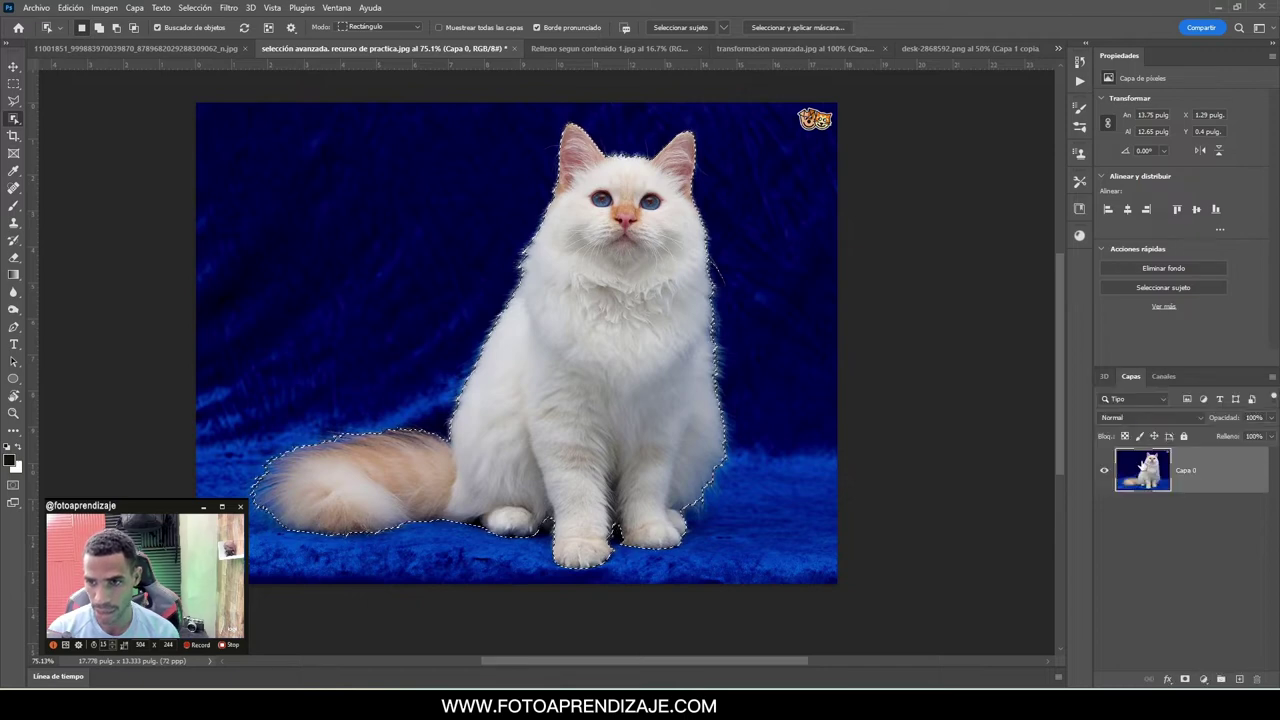
Copy the selected cat to layer Capa 1 and move the copy to the left
{"action": "key", "text": "ctrl+j"}
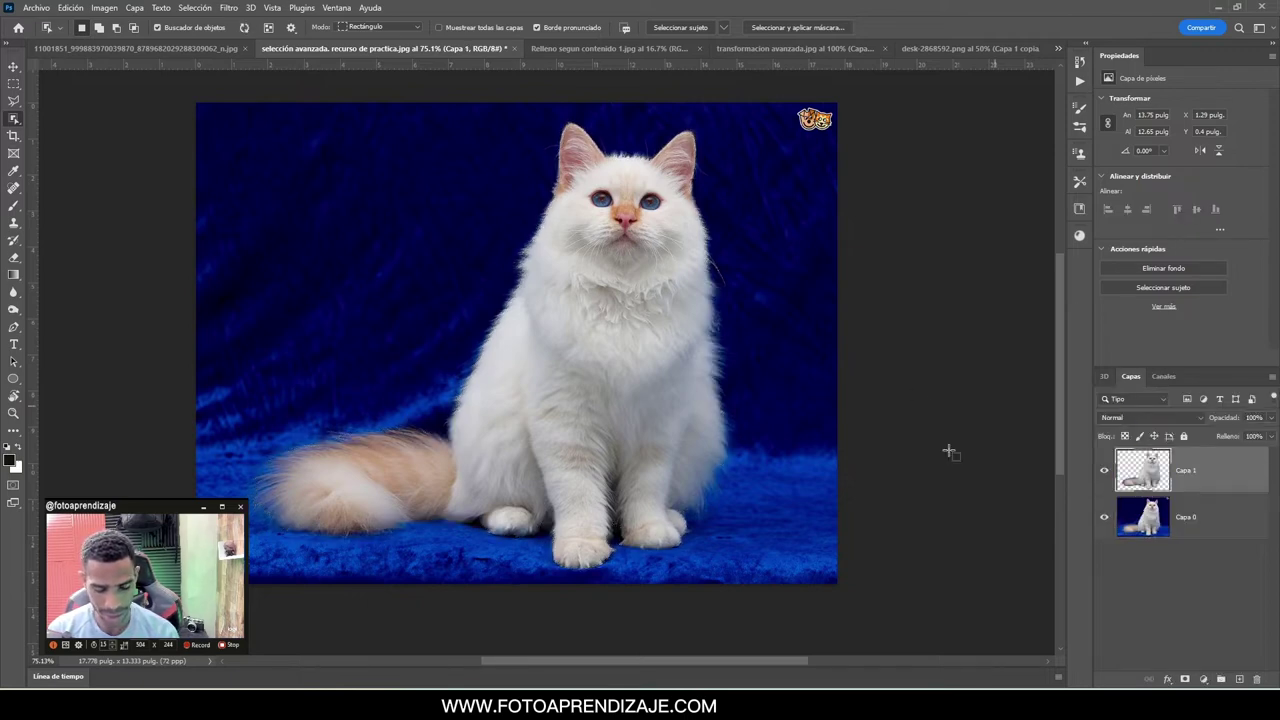
{"action": "key", "text": "v"}
{"action": "left_click_drag", "start_coordinate": [640, 372], "coordinate": [409, 369]}
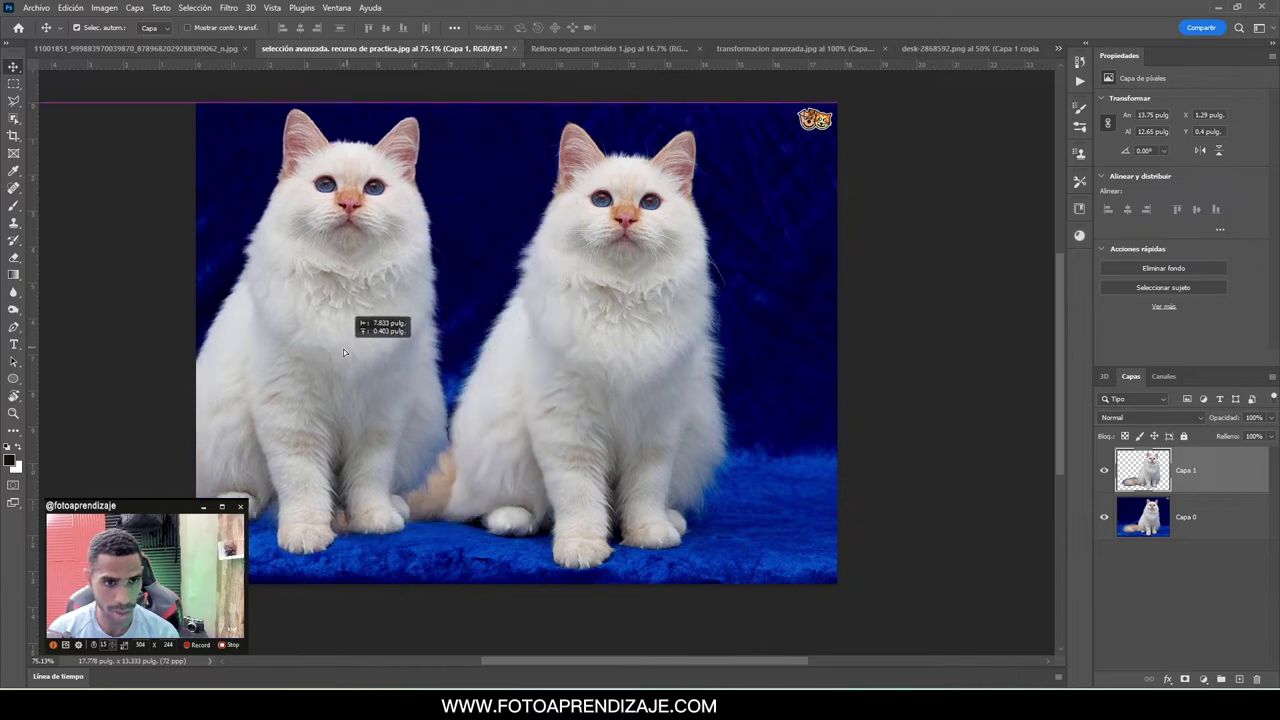
{"action": "scroll", "coordinate": [409, 369], "scroll_direction": "up", "scroll_amount": 2}
{"action": "scroll", "coordinate": [420, 350], "scroll_direction": "up", "scroll_amount": 4}
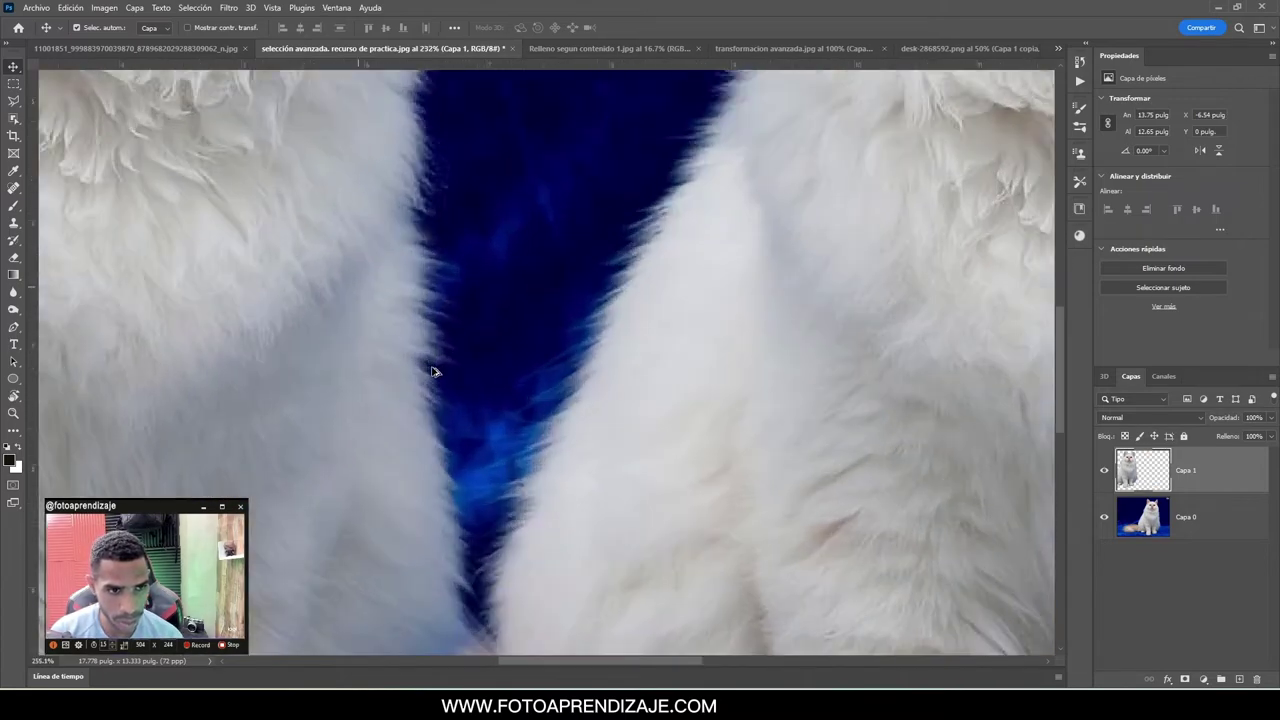
{"action": "scroll", "coordinate": [490, 348], "scroll_direction": "down", "scroll_amount": 3}
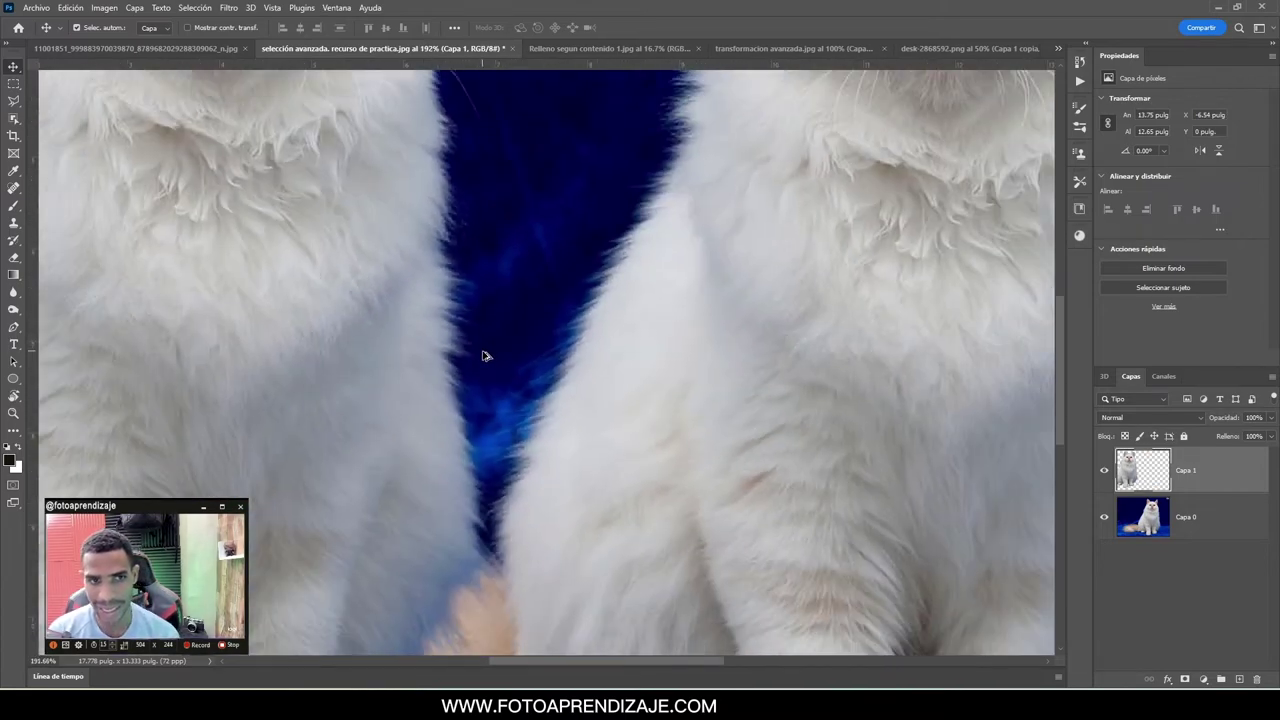
{"action": "scroll", "coordinate": [480, 354], "scroll_direction": "down", "scroll_amount": 2}
{"action": "scroll", "coordinate": [478, 360], "scroll_direction": "down", "scroll_amount": 1}
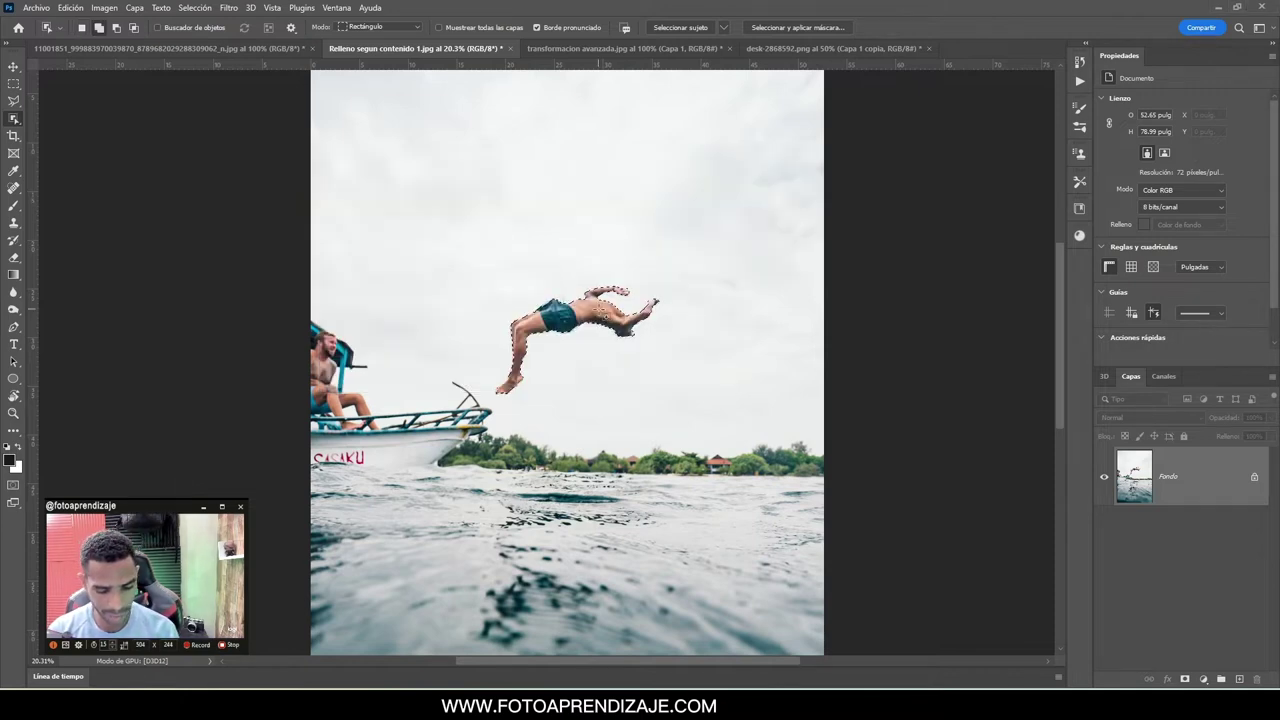
Apply a content-aware fill over the selected diver
{"action": "key", "text": "shift+F5"}
{"action": "left_click_drag", "start_coordinate": [1107, 238], "coordinate": [872, 217]}
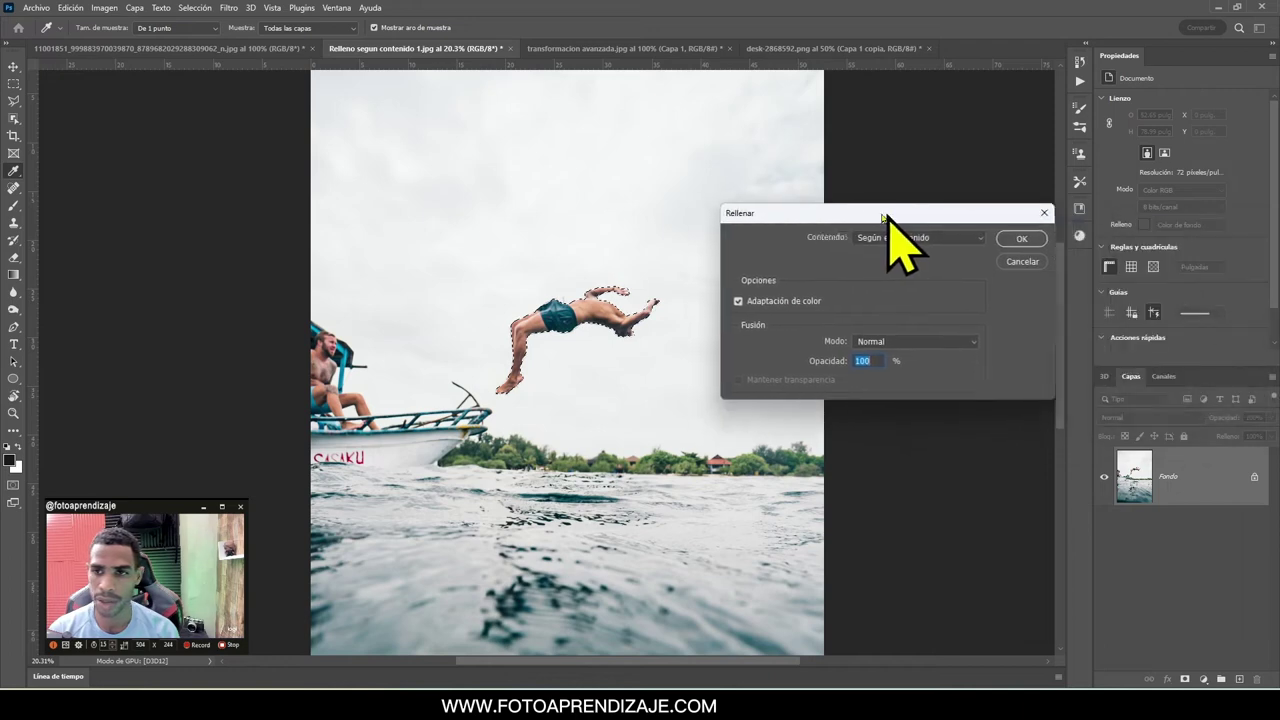
{"action": "left_click", "coordinate": [1006, 238]}
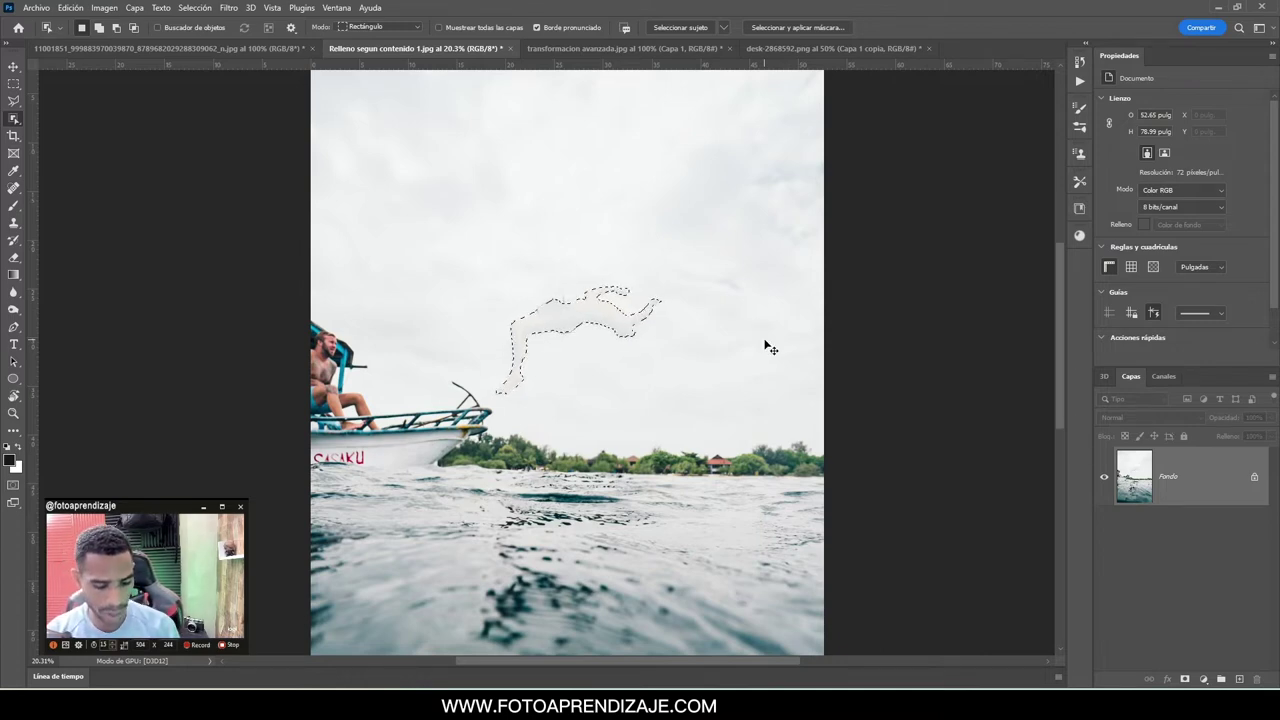
{"action": "key", "text": "Delete"}
Zoom in to inspect the fill, then undo it to bring the diver back
{"action": "scroll", "coordinate": [560, 338], "scroll_direction": "up", "scroll_amount": 2}
{"action": "scroll", "coordinate": [523, 354], "scroll_direction": "up", "scroll_amount": 2}
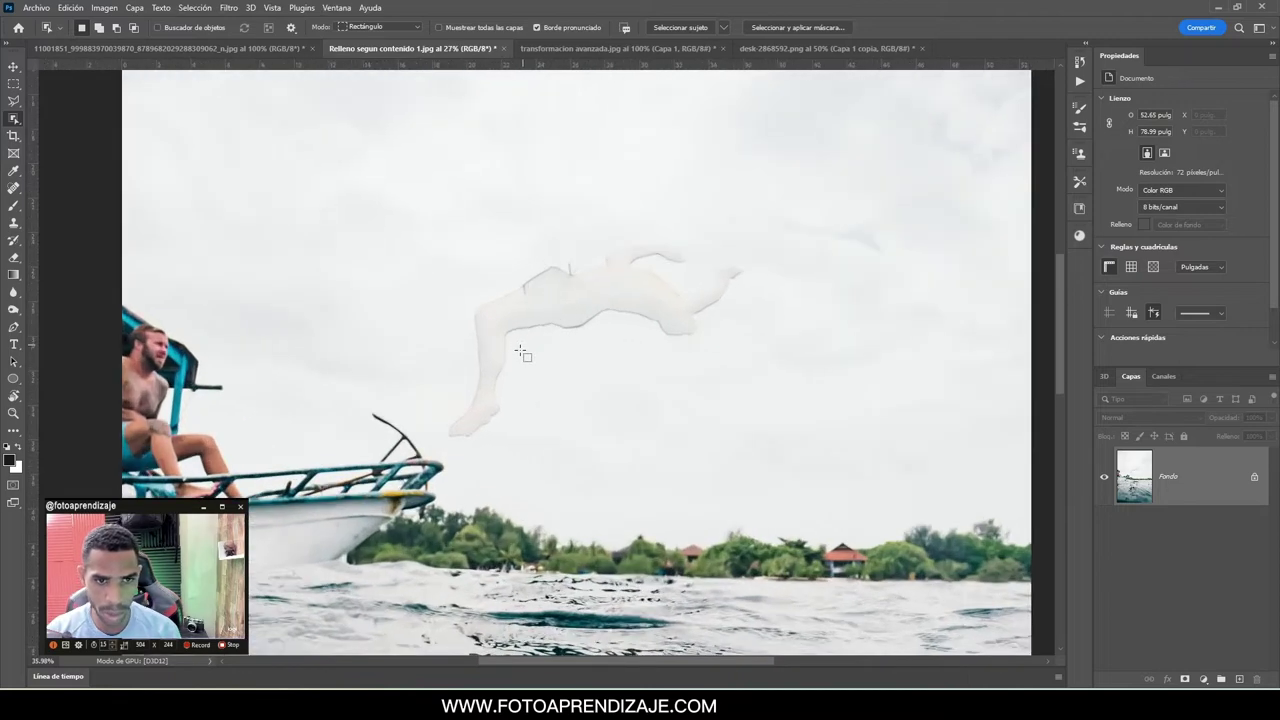
{"action": "scroll", "coordinate": [490, 420], "scroll_direction": "up", "scroll_amount": 2}
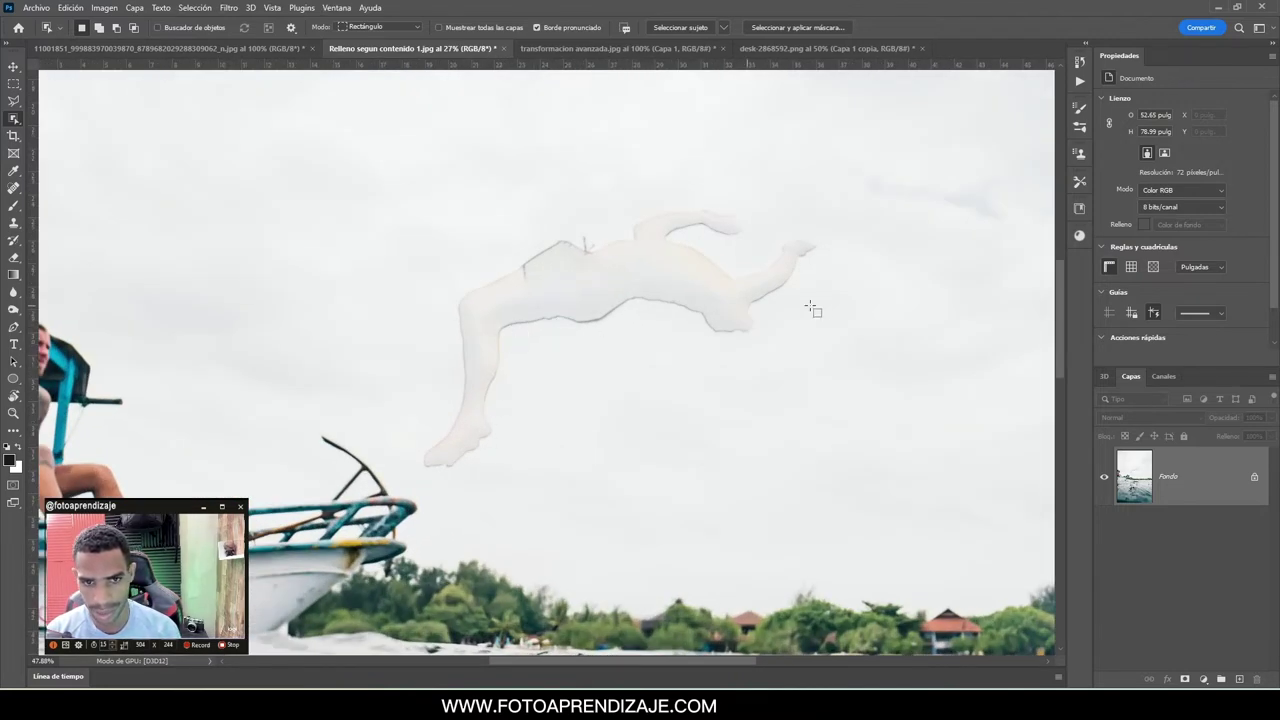
{"action": "scroll", "coordinate": [727, 310], "scroll_direction": "down", "scroll_amount": 3}
{"action": "scroll", "coordinate": [717, 318], "scroll_direction": "up", "scroll_amount": 1}
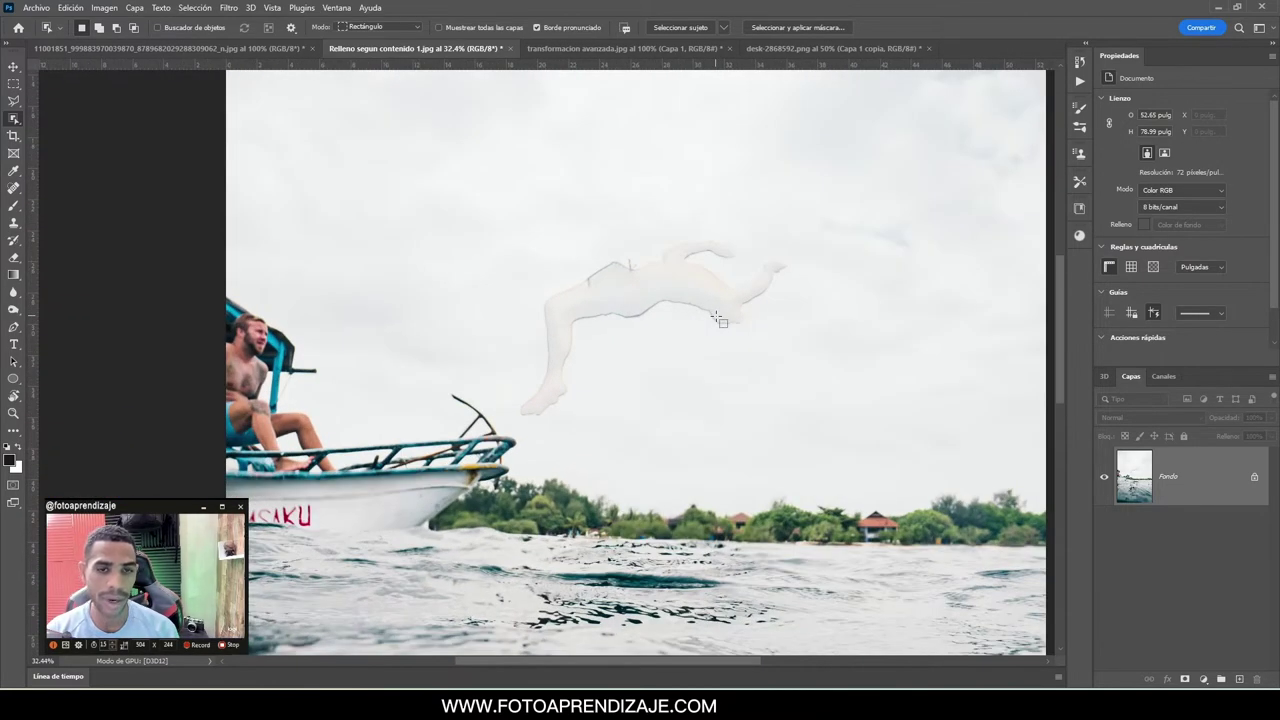
{"action": "scroll", "coordinate": [717, 318], "scroll_direction": "up", "scroll_amount": 1}
{"action": "key", "text": "ctrl+z"}
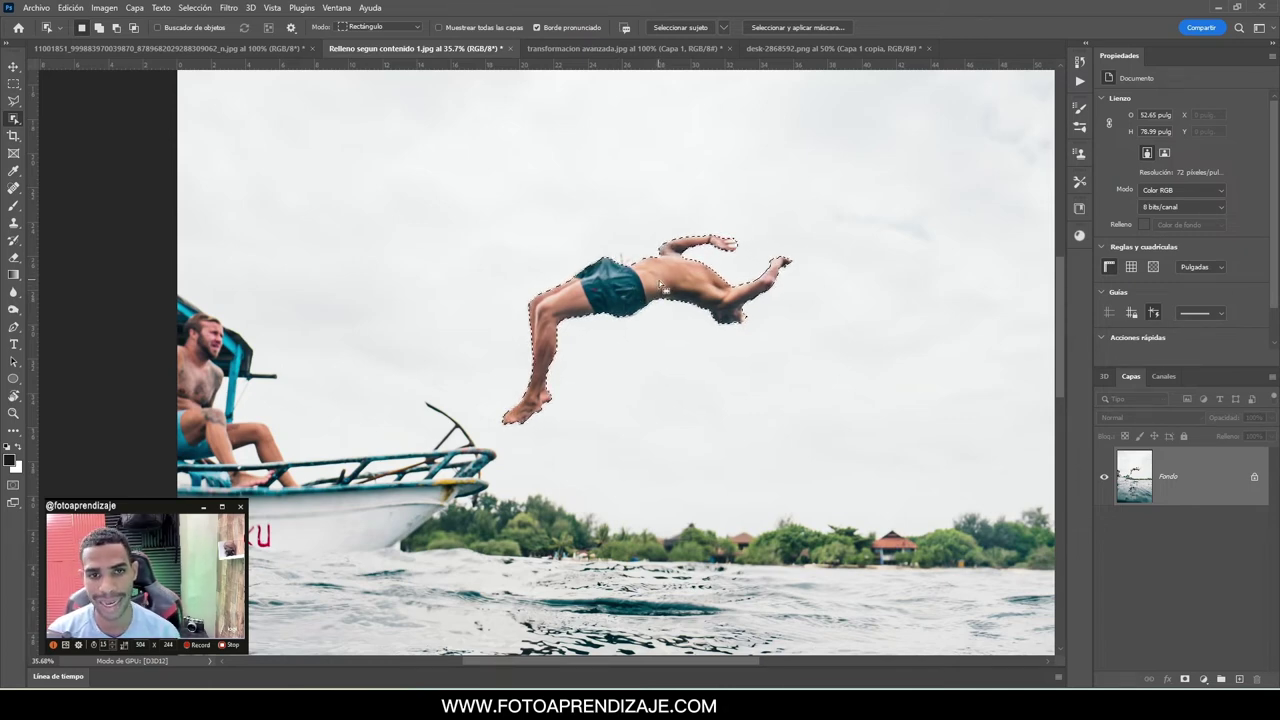
Remove the diver with Delete and Fill Selection, then content-aware fill the leftover speck
{"action": "right_click", "coordinate": [660, 286]}
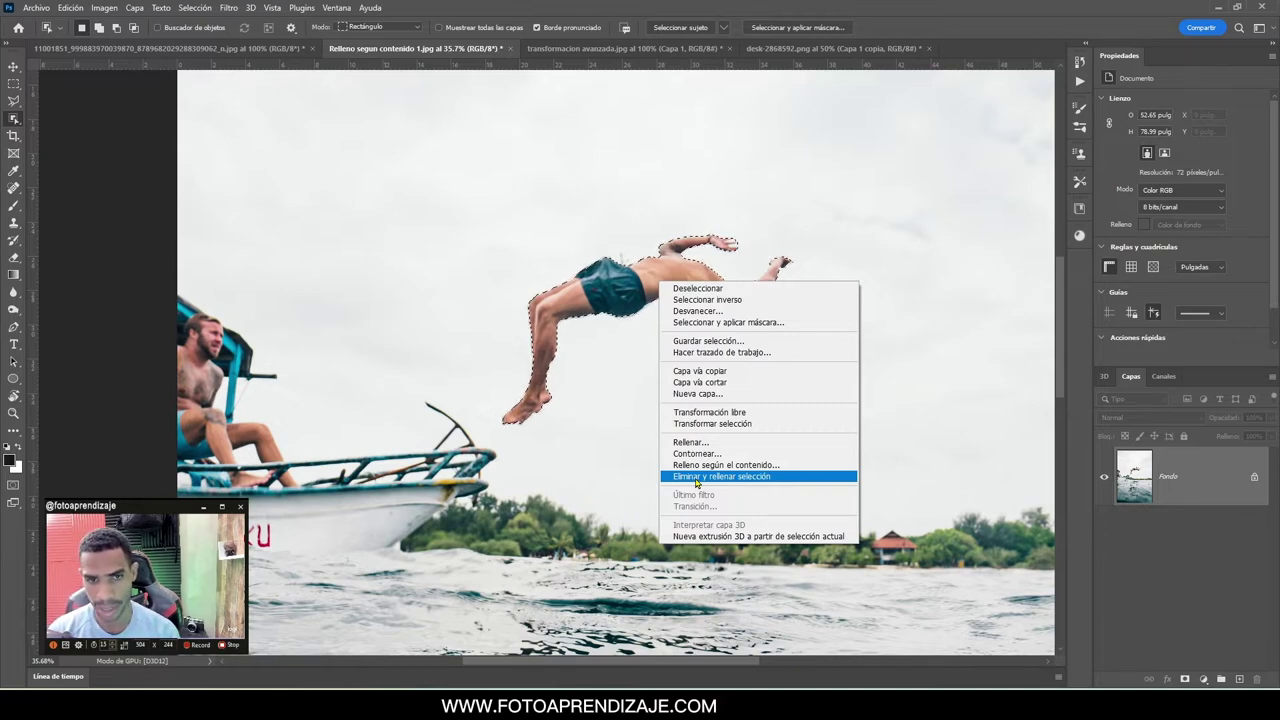
{"action": "left_click", "coordinate": [697, 483]}
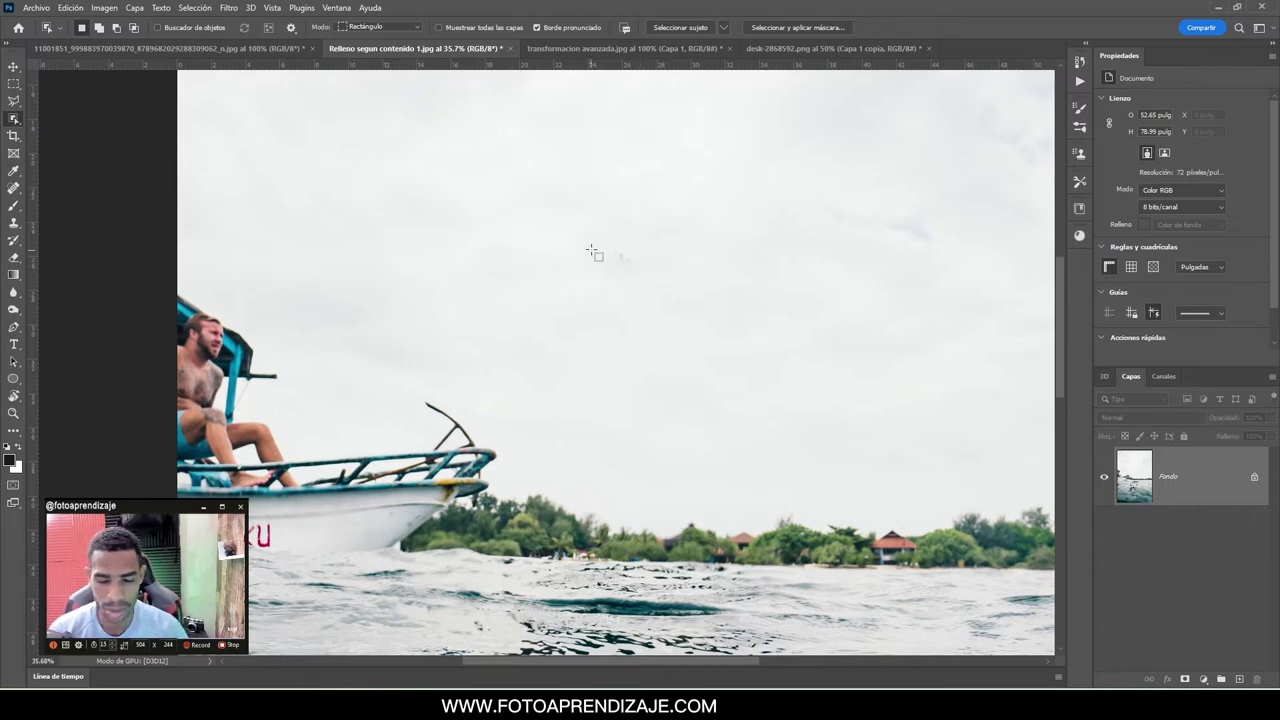
{"action": "left_click_drag", "start_coordinate": [600, 240], "coordinate": [656, 294]}
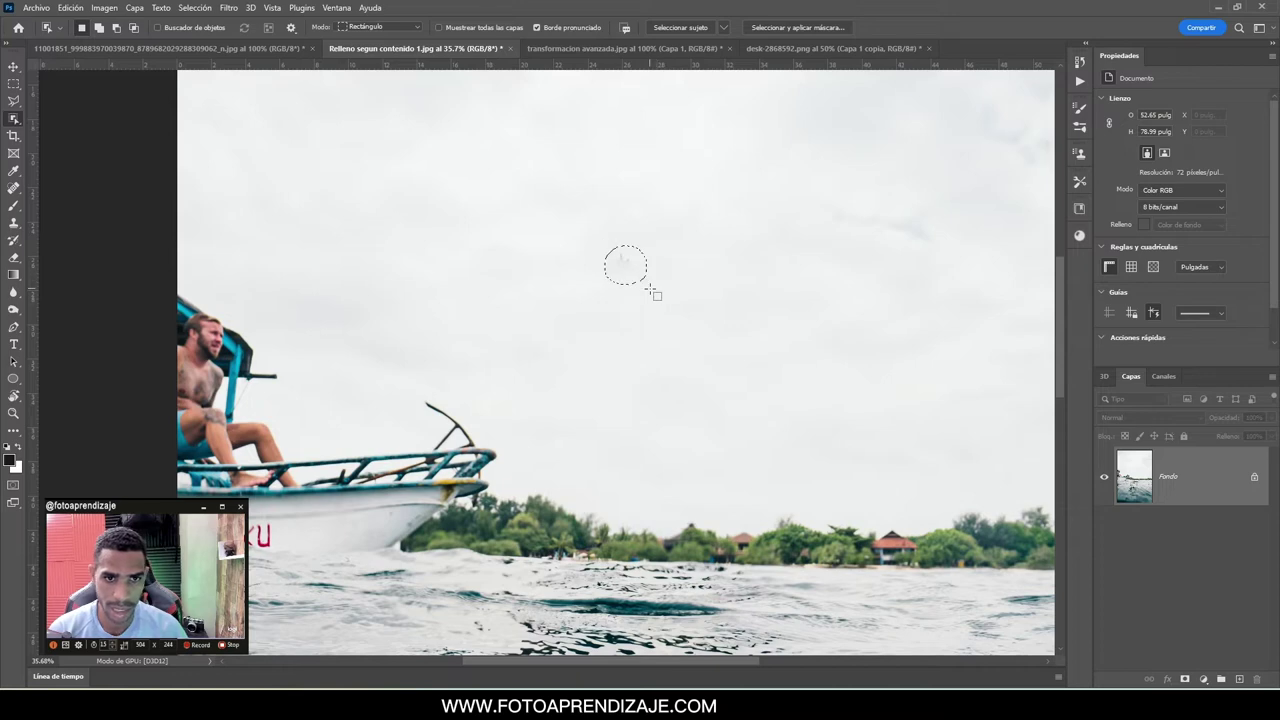
{"action": "key", "text": "shift+BackSpace"}
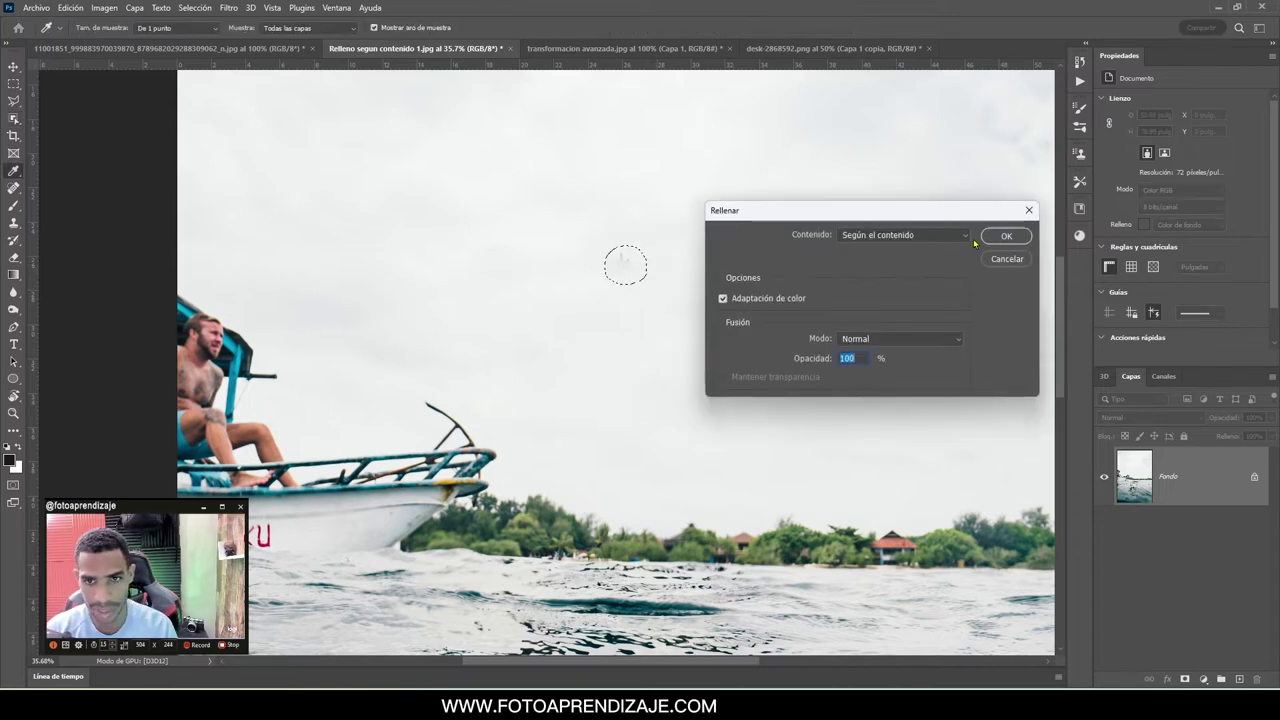
{"action": "left_click", "coordinate": [1008, 234]}
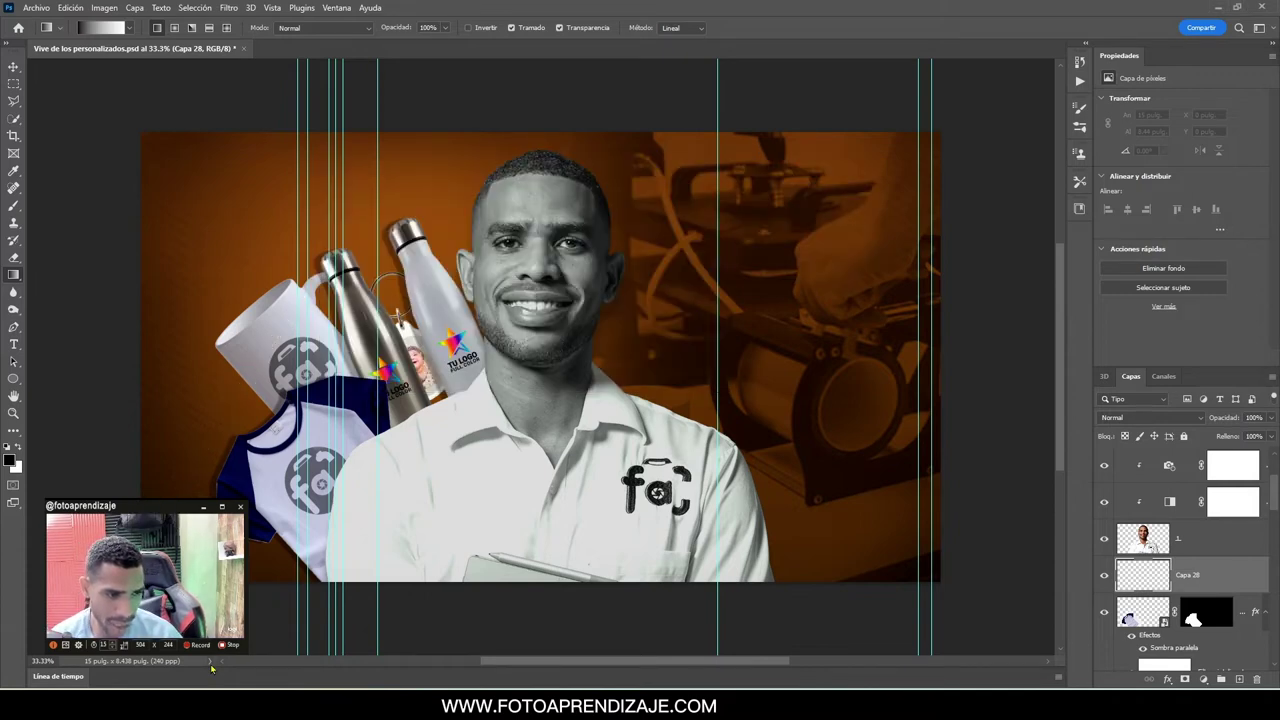
Show GPU mode in the status bar readout and run the GPU compatibility check
{"action": "left_click", "coordinate": [210, 663]}
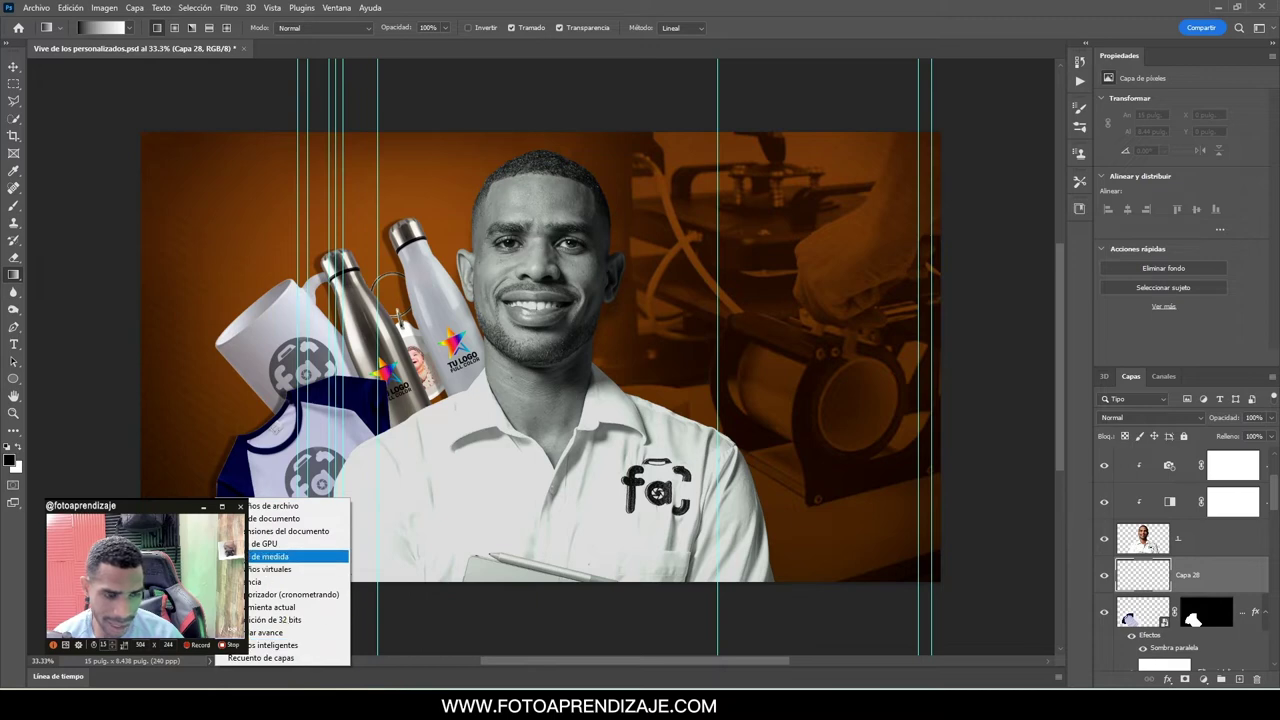
{"action": "left_click", "coordinate": [265, 543]}
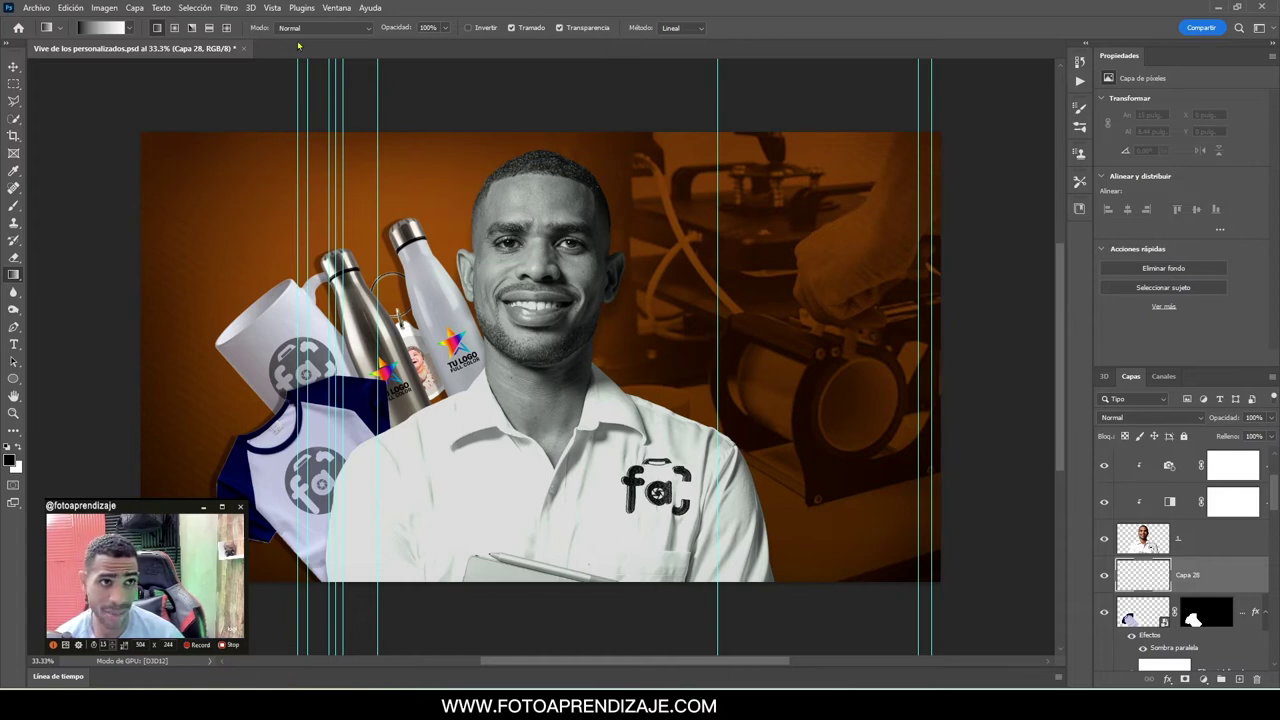
{"action": "left_click", "coordinate": [371, 8]}
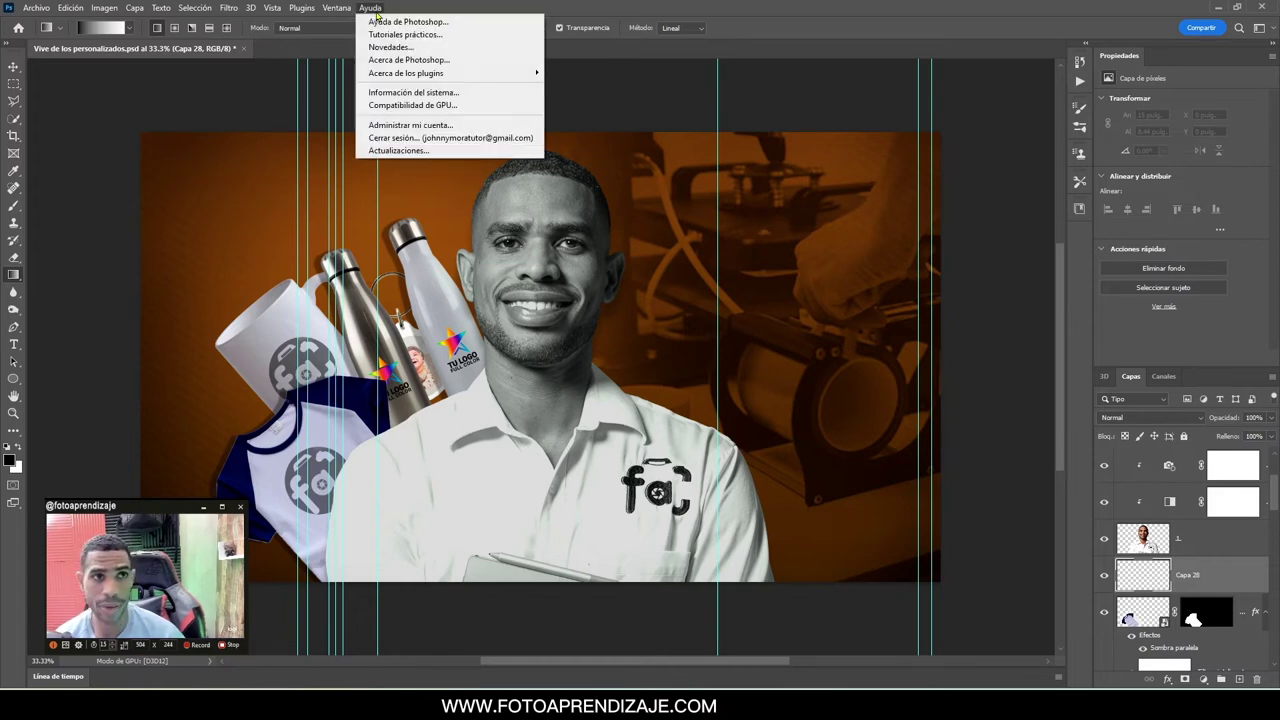
{"action": "left_click", "coordinate": [434, 108]}
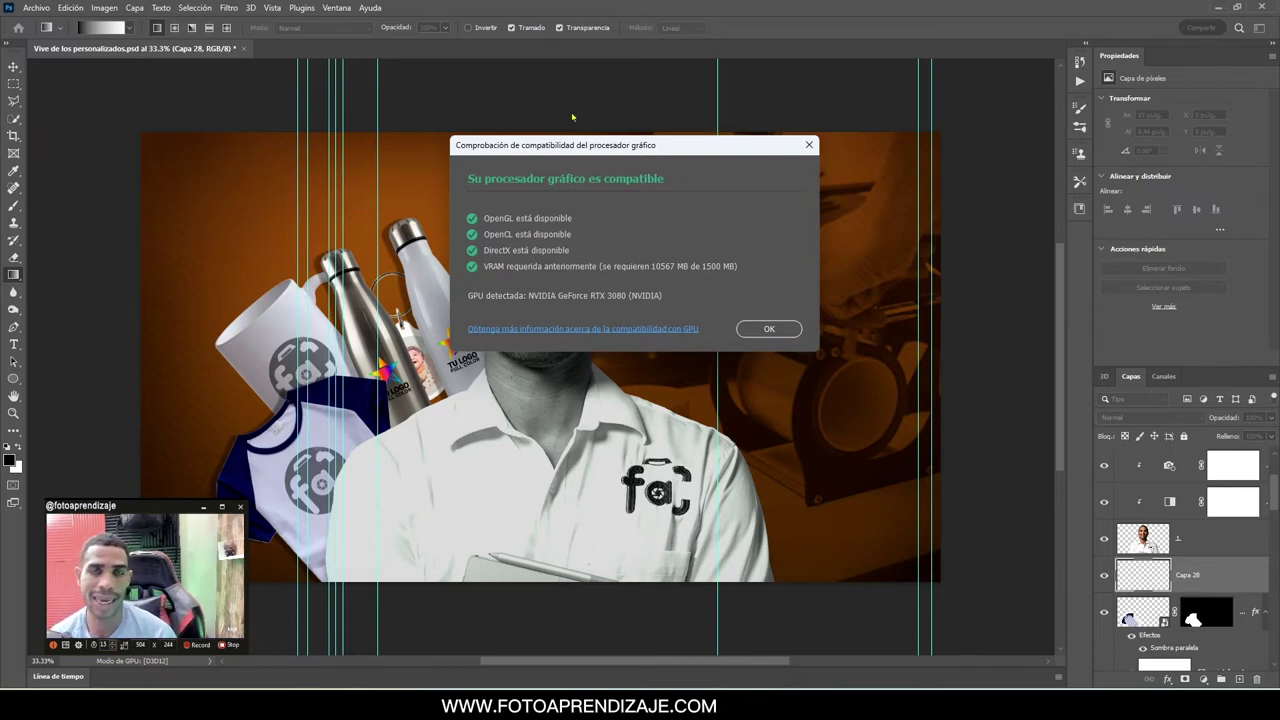
Close the GPU report, open General preferences and browse the sidebar pages through 3D
{"action": "key", "text": "Return"}
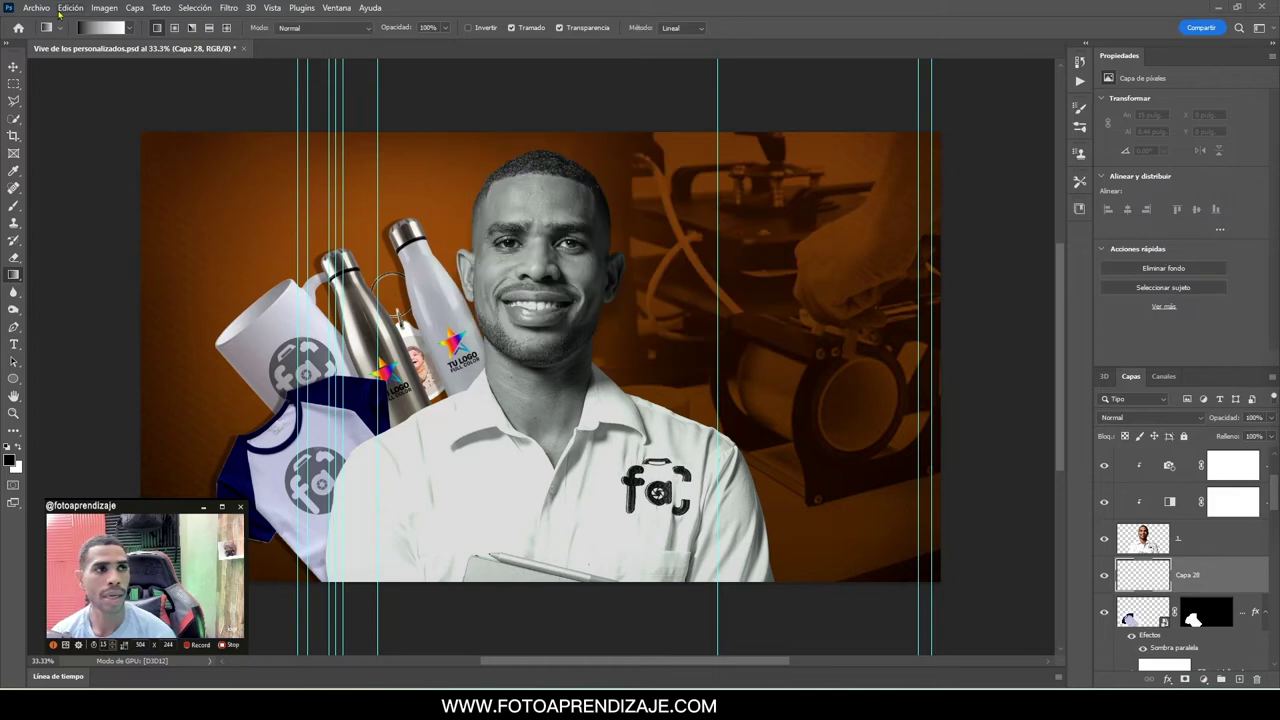
{"action": "left_click", "coordinate": [68, 8]}
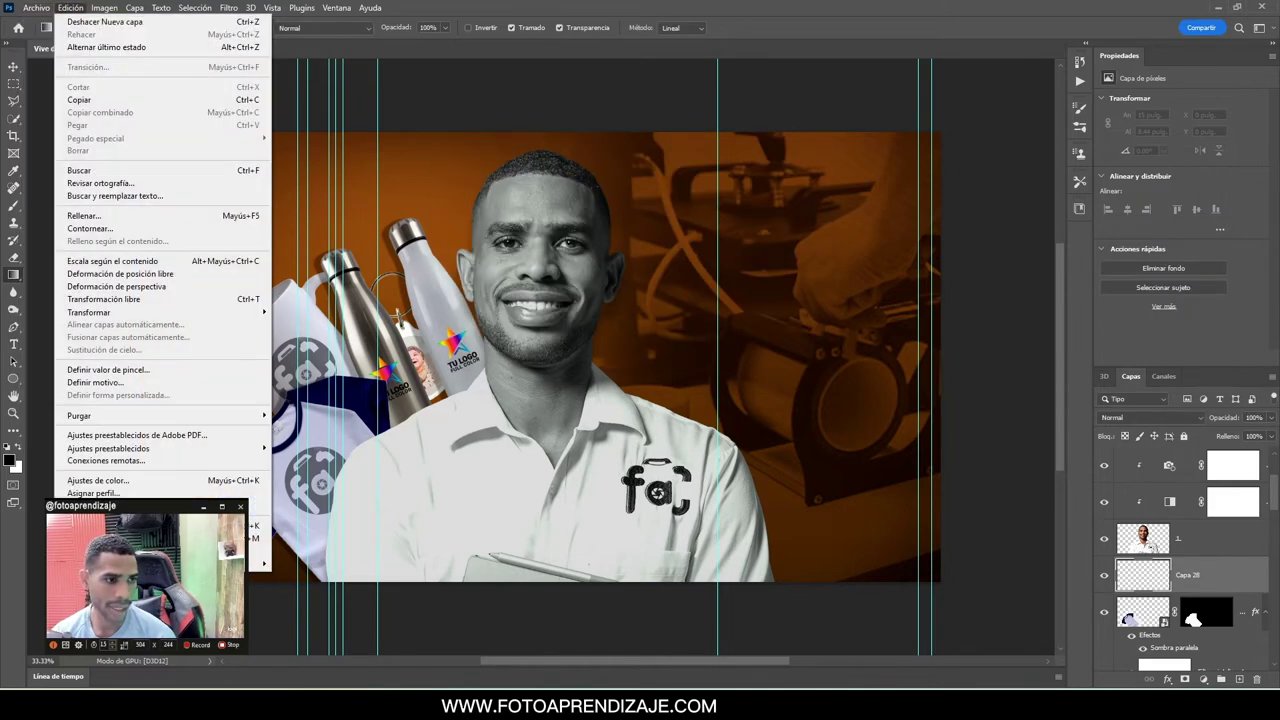
{"action": "mouse_move", "coordinate": [100, 563]}
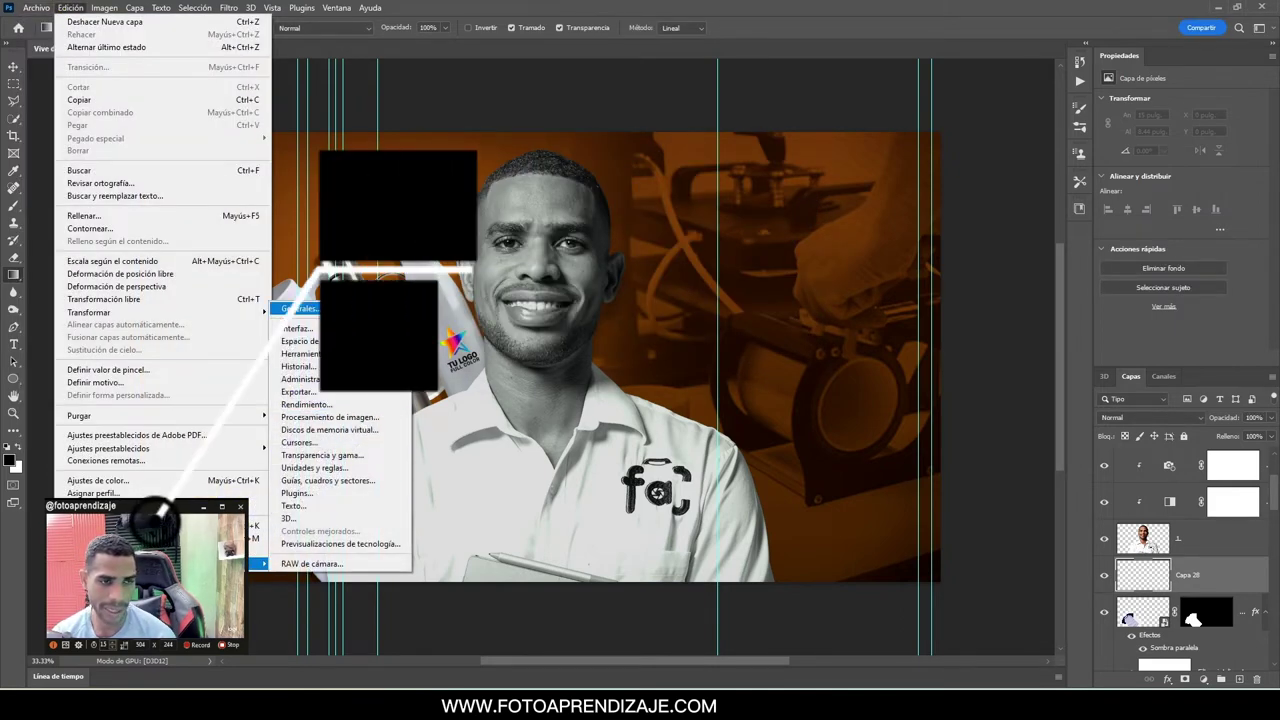
{"action": "left_click", "coordinate": [300, 308]}
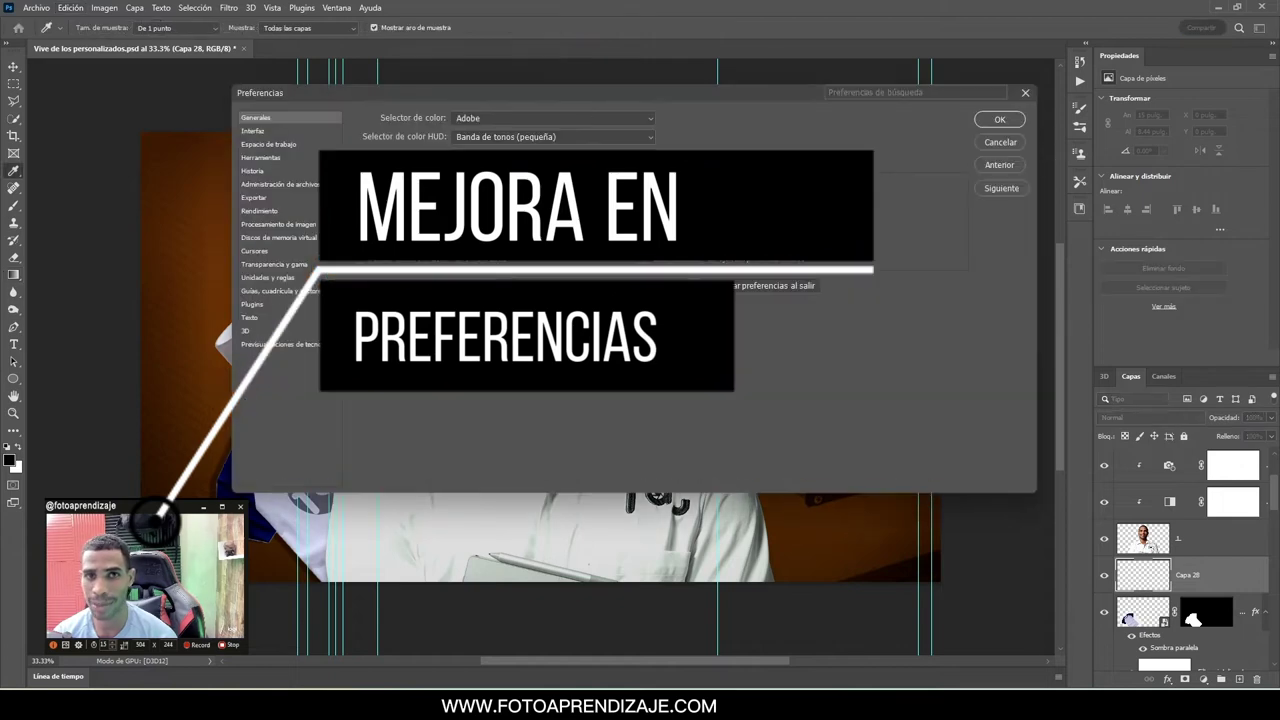
{"action": "left_click", "coordinate": [876, 95]}
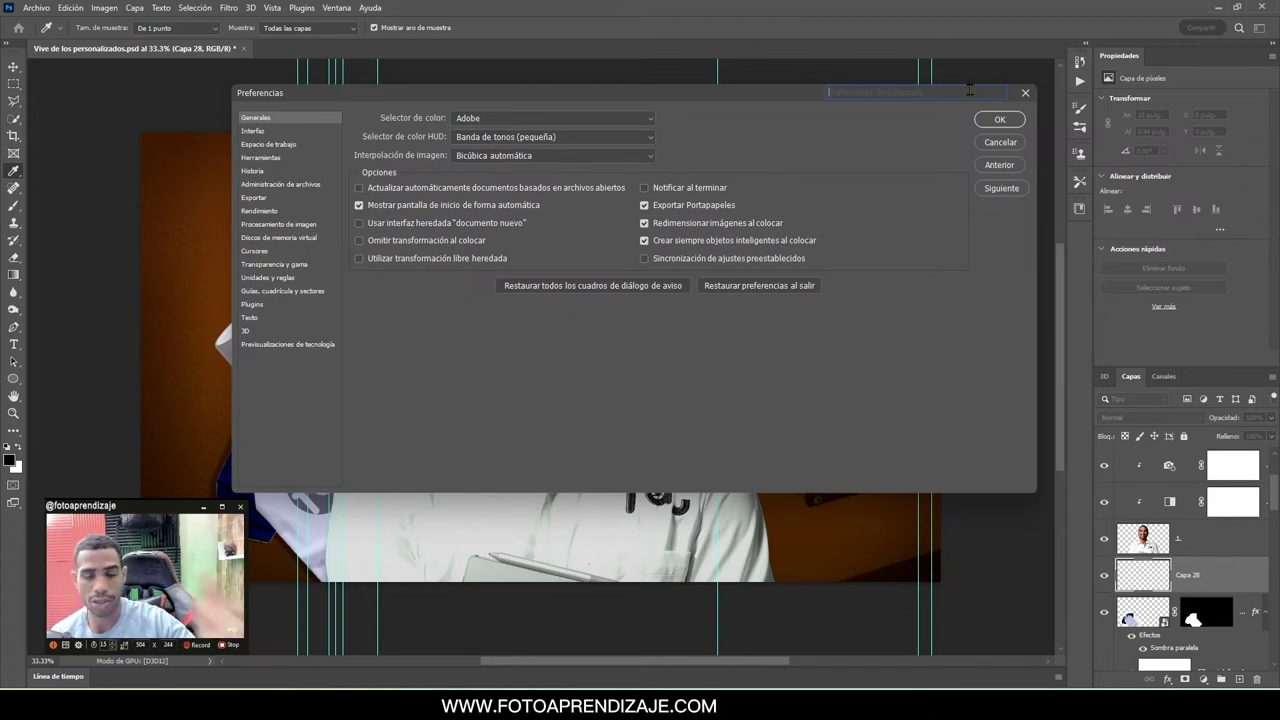
{"action": "left_click", "coordinate": [252, 171]}
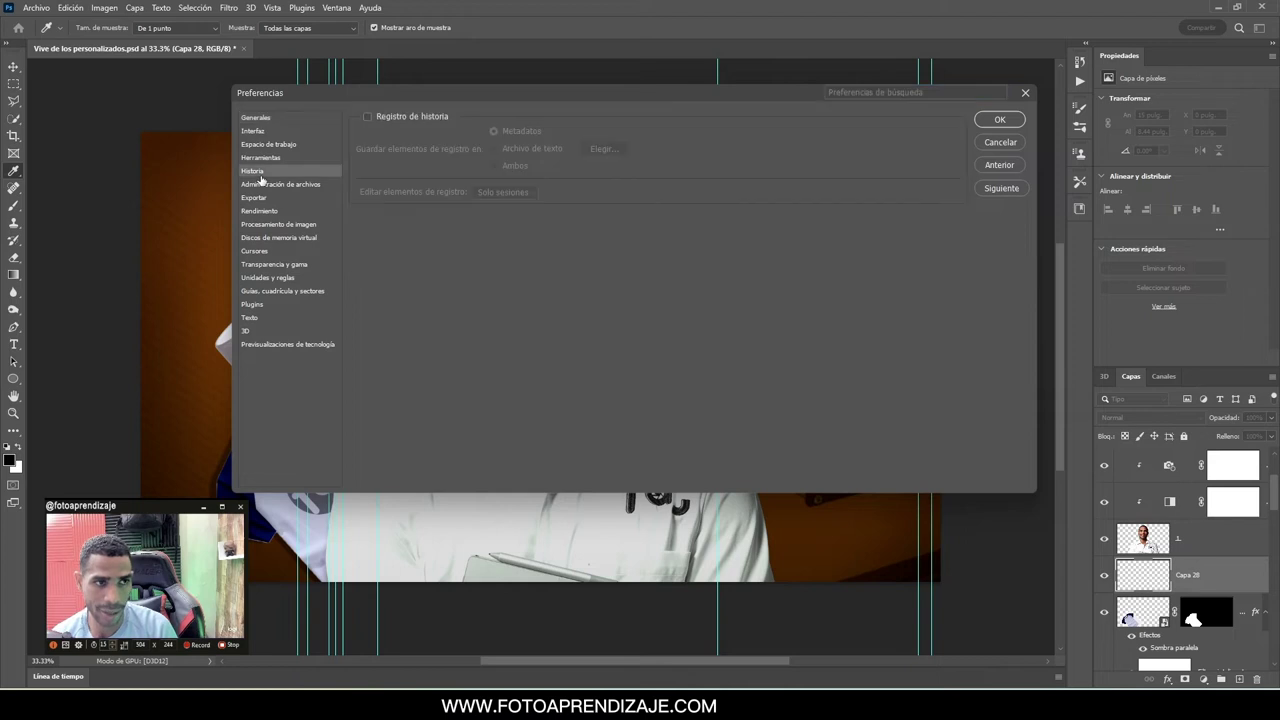
{"action": "left_click", "coordinate": [266, 186]}
{"action": "left_click", "coordinate": [253, 212]}
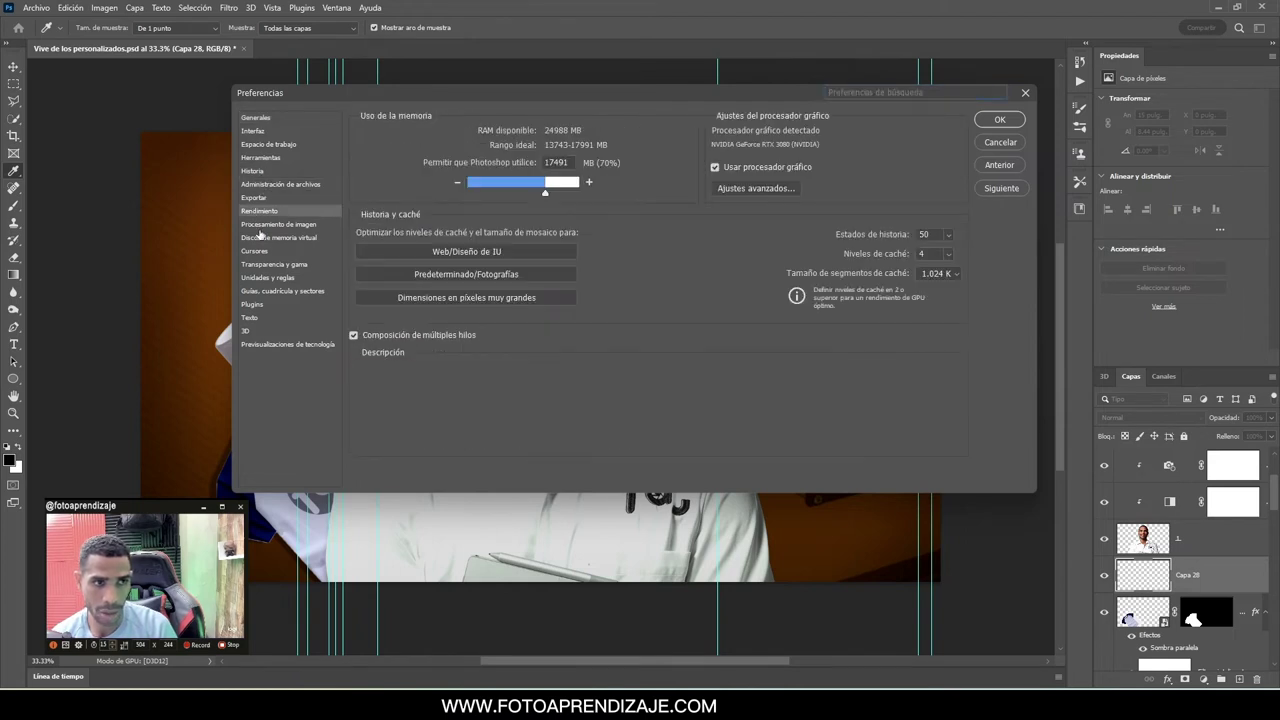
{"action": "left_click", "coordinate": [258, 225]}
{"action": "left_click", "coordinate": [256, 252]}
{"action": "left_click", "coordinate": [260, 264]}
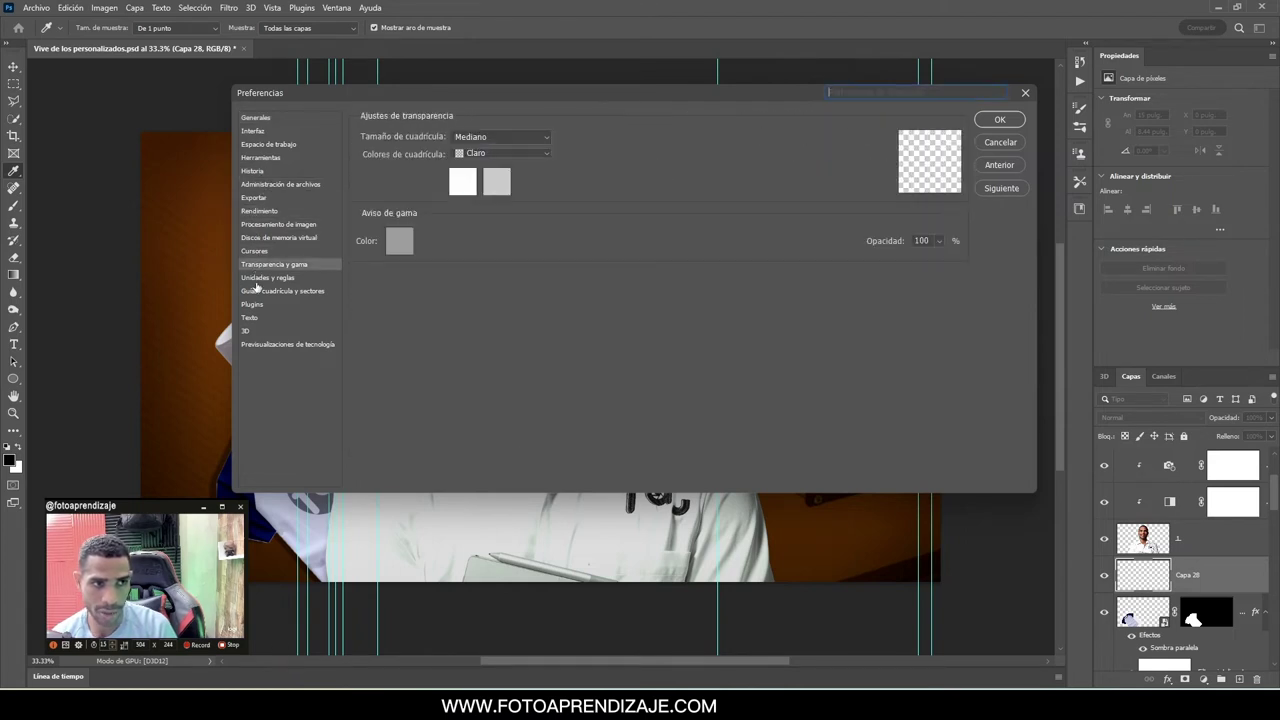
{"action": "left_click", "coordinate": [260, 277]}
{"action": "left_click", "coordinate": [262, 291]}
{"action": "left_click", "coordinate": [252, 304]}
{"action": "left_click", "coordinate": [250, 317]}
{"action": "left_click", "coordinate": [247, 331]}
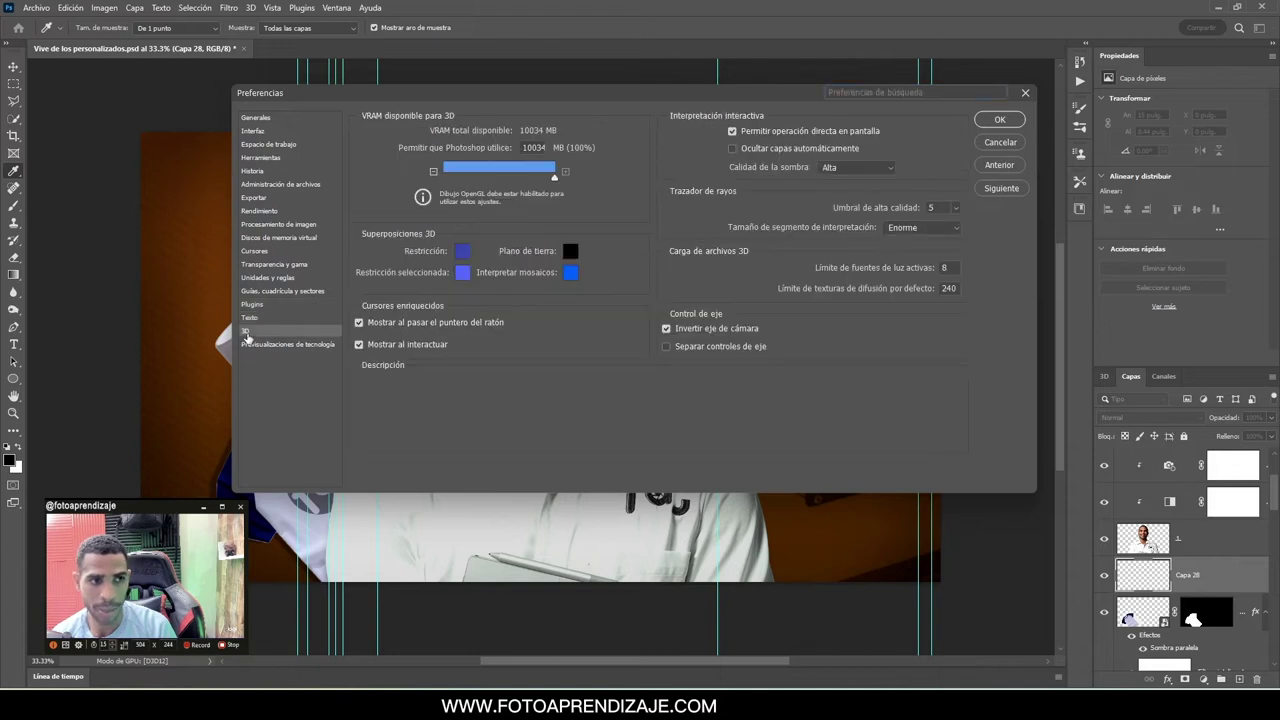
Search preferences for '3d' and 'cur', jumping to the VRAM and painting cursor settings
{"action": "left_click", "coordinate": [871, 93]}
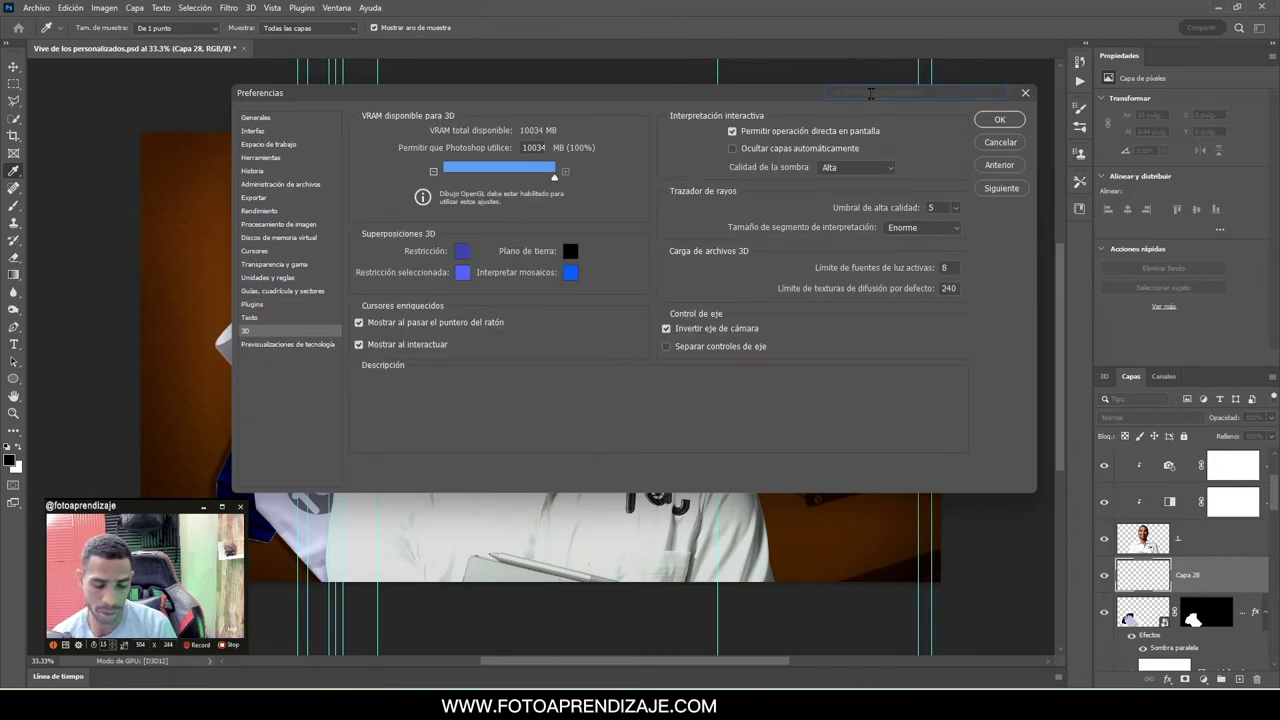
{"action": "type", "text": "3"}
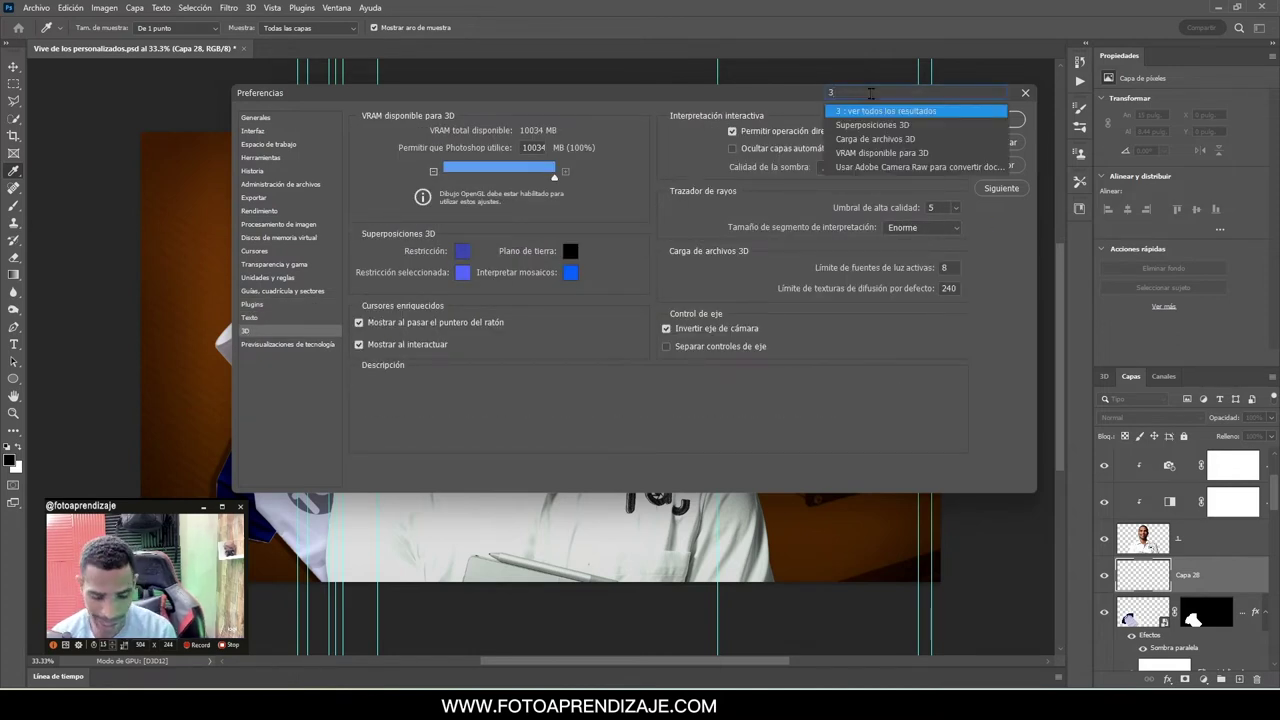
{"action": "type", "text": "d"}
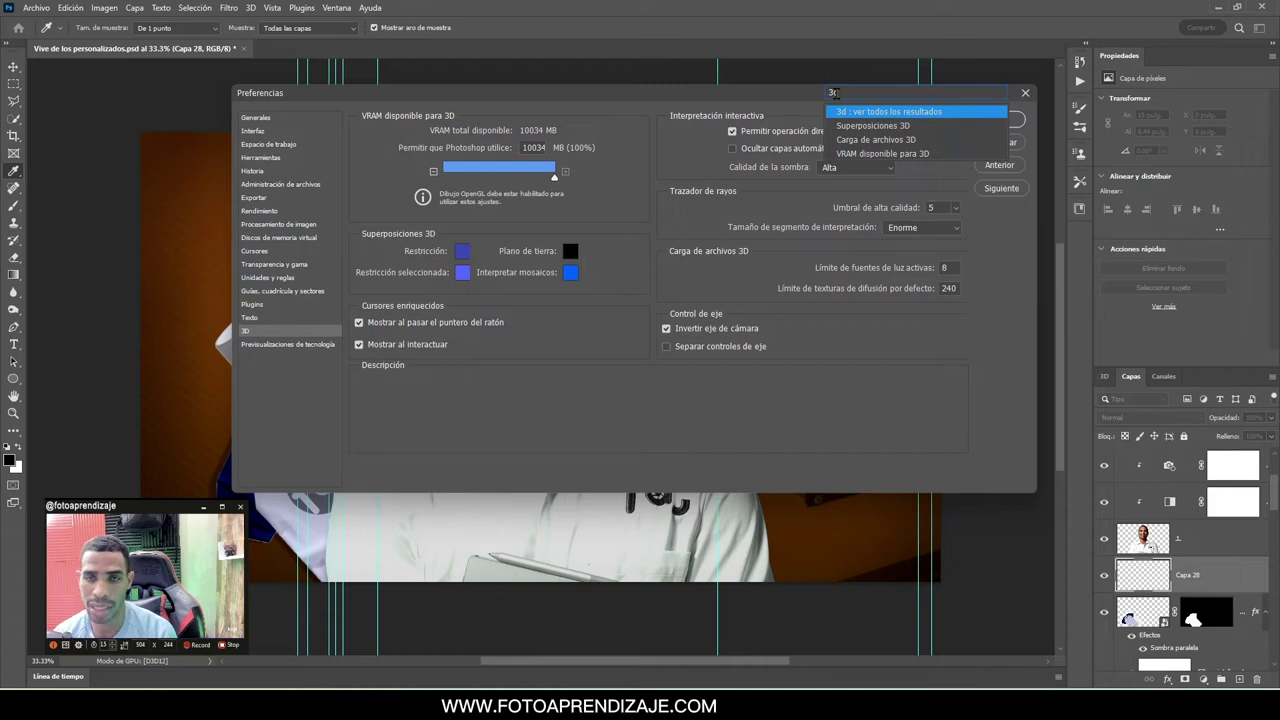
{"action": "left_click", "coordinate": [880, 153]}
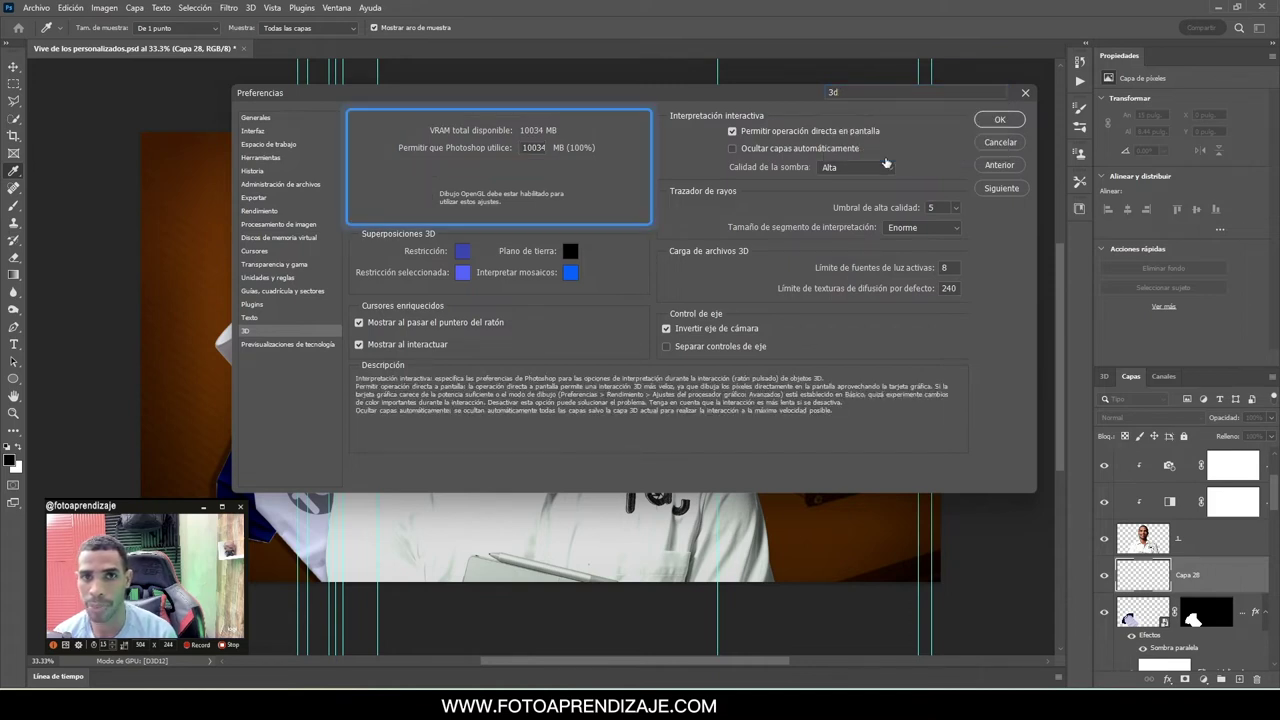
{"action": "left_click", "coordinate": [849, 93]}
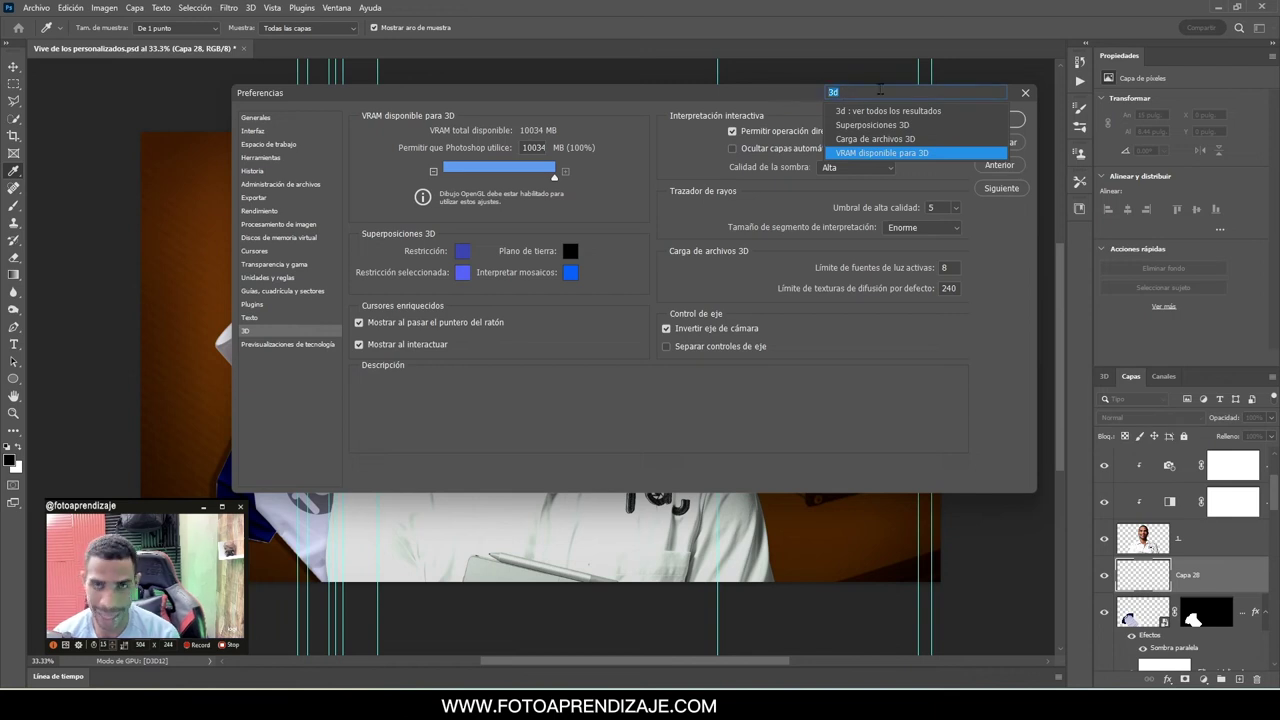
{"action": "type", "text": "cu"}
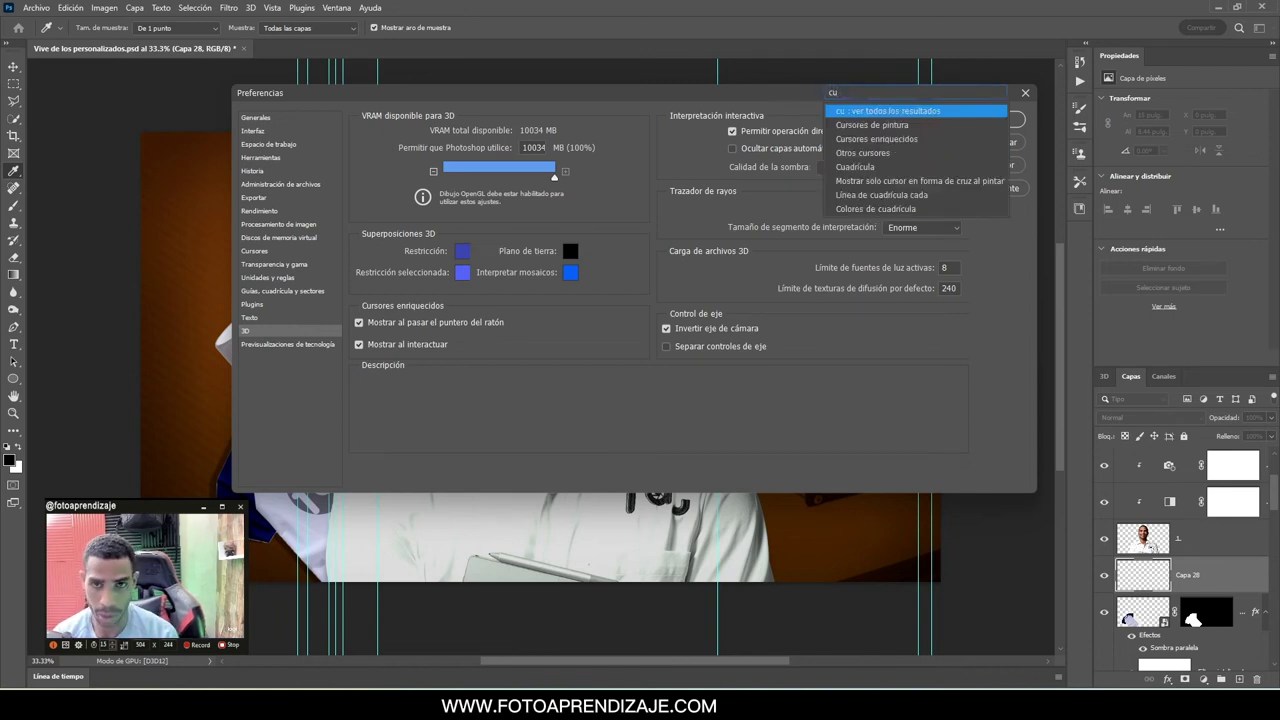
{"action": "type", "text": "e"}
{"action": "key", "text": "BackSpace"}
{"action": "type", "text": "r"}
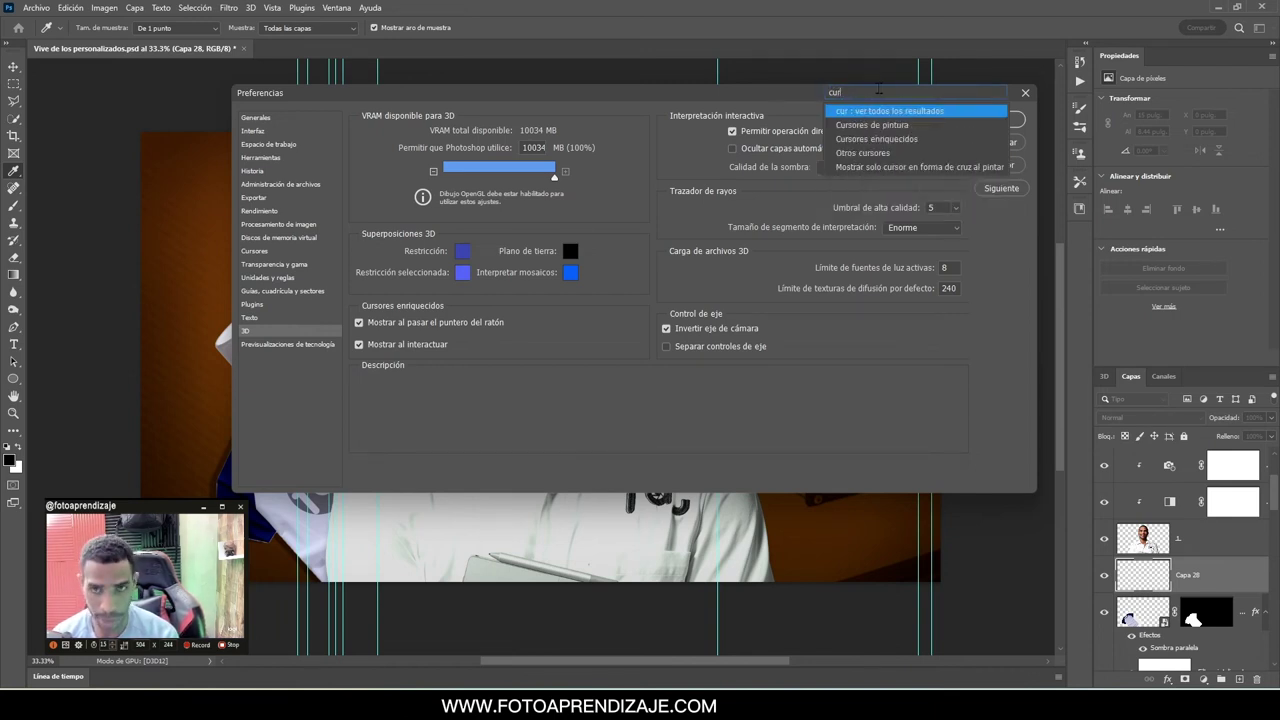
{"action": "left_click", "coordinate": [897, 130]}
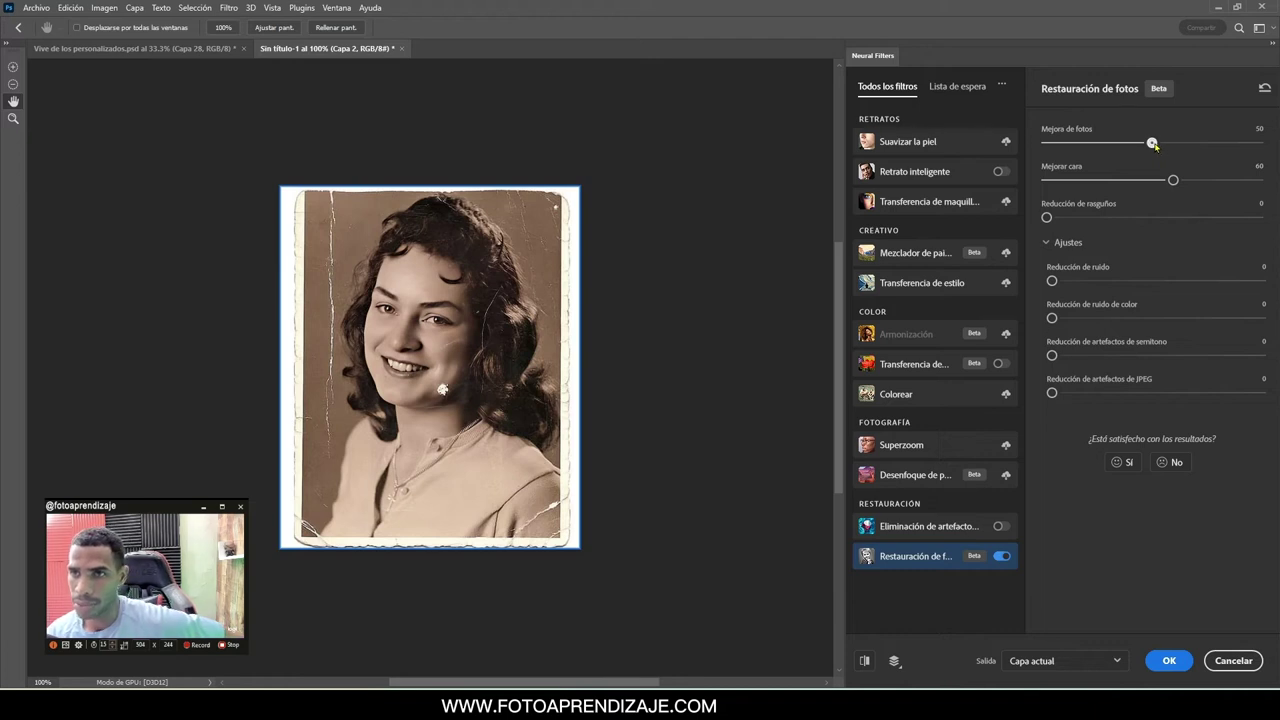
Set Photo Restoration's Photo Enhancement to 58 and Scratch Reduction to 52
{"action": "mouse_move", "coordinate": [1152, 143]}
{"action": "left_mouse_down"}
{"action": "mouse_move", "coordinate": [1169, 143]}
{"action": "mouse_move", "coordinate": [1192, 180]}
{"action": "left_mouse_up"}
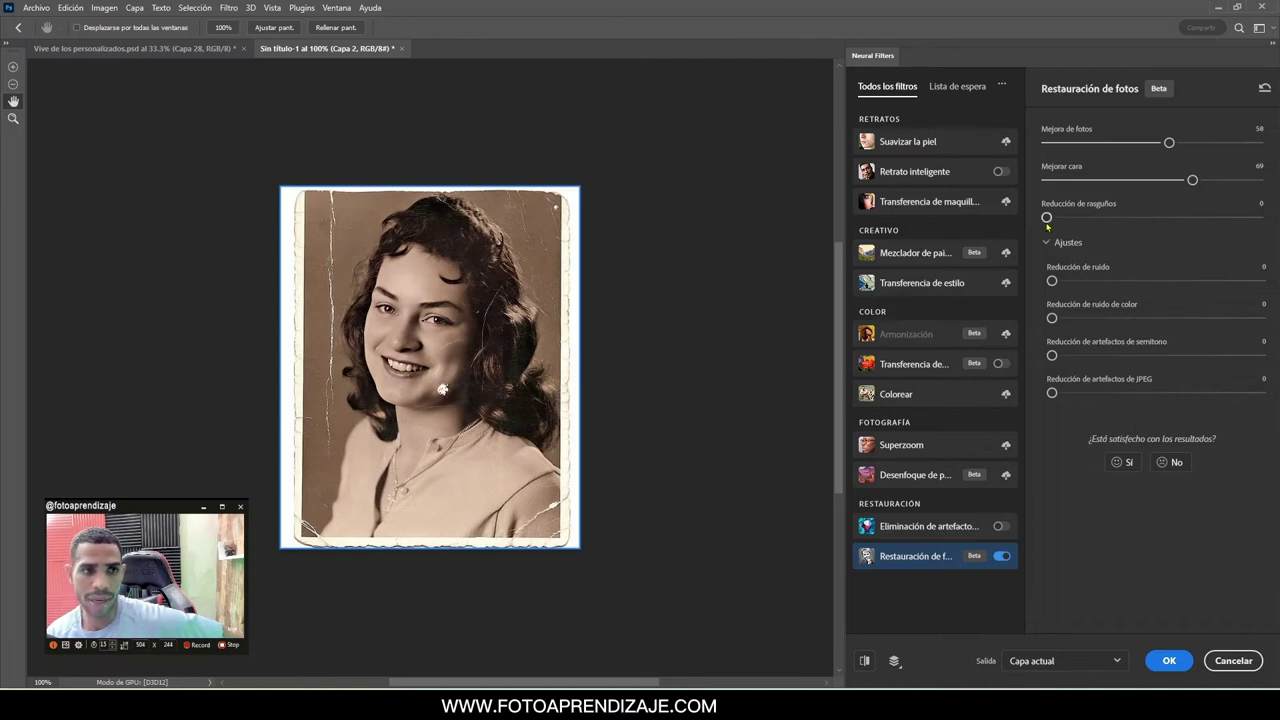
{"action": "left_click_drag", "start_coordinate": [1047, 219], "coordinate": [1151, 218]}
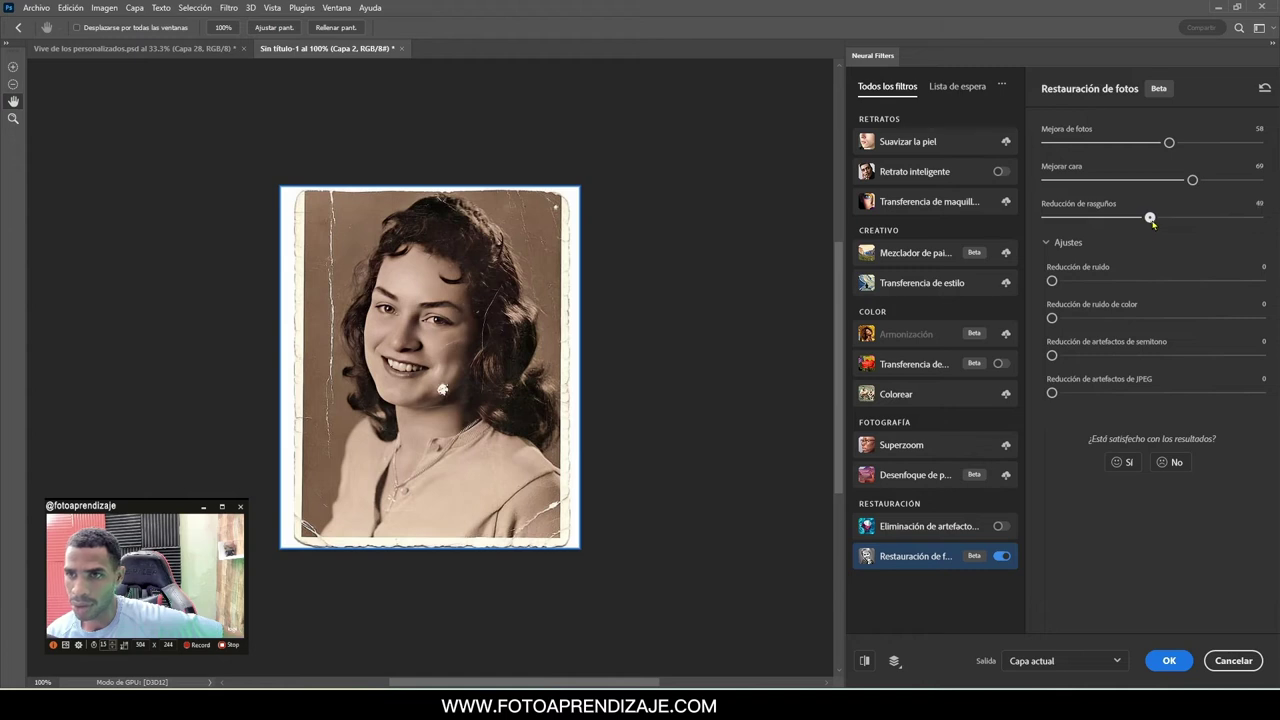
{"action": "left_click_drag", "start_coordinate": [1152, 218], "coordinate": [1156, 218]}
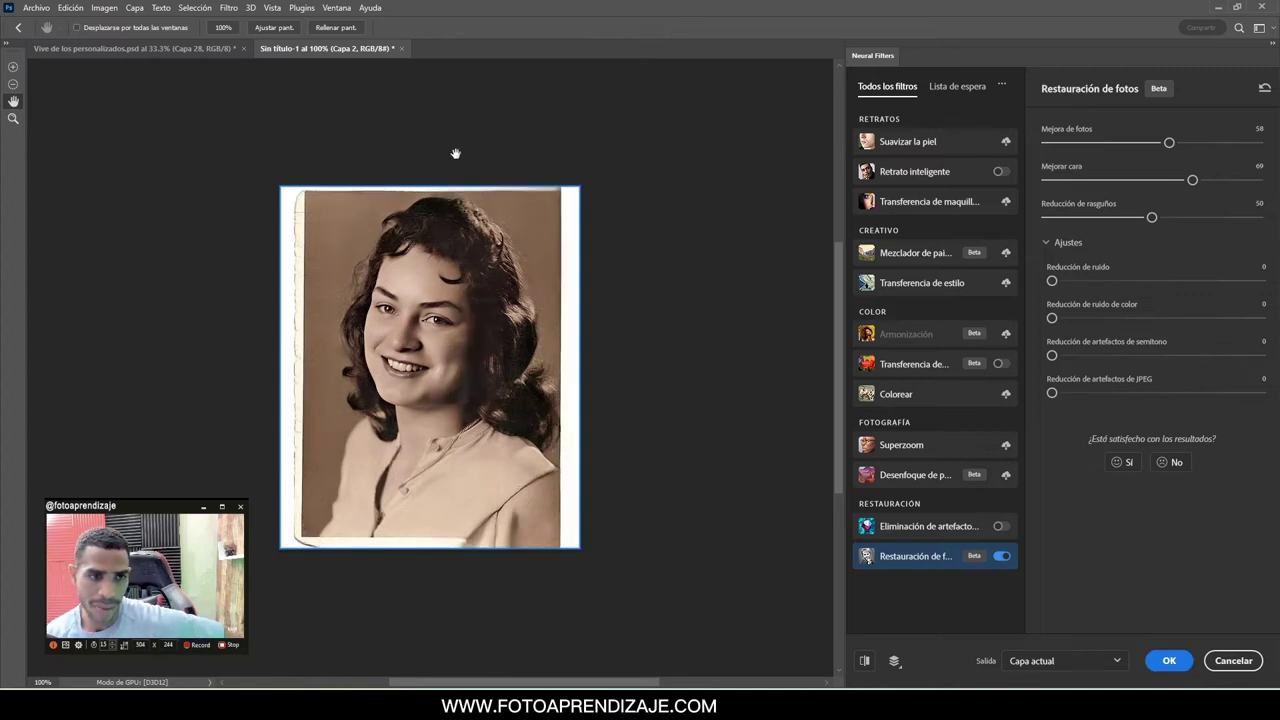
Toggle between the original and restored preview to compare the results
{"action": "left_click", "coordinate": [864, 661]}
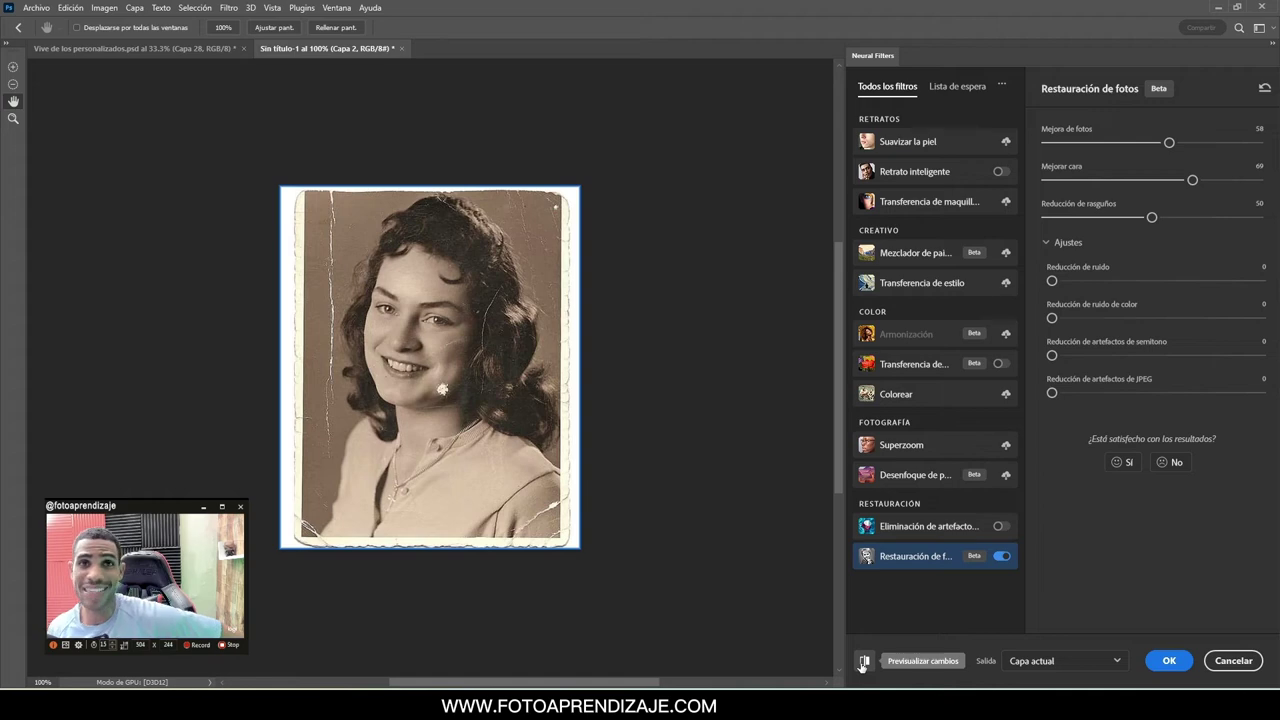
{"action": "left_click", "coordinate": [864, 661]}
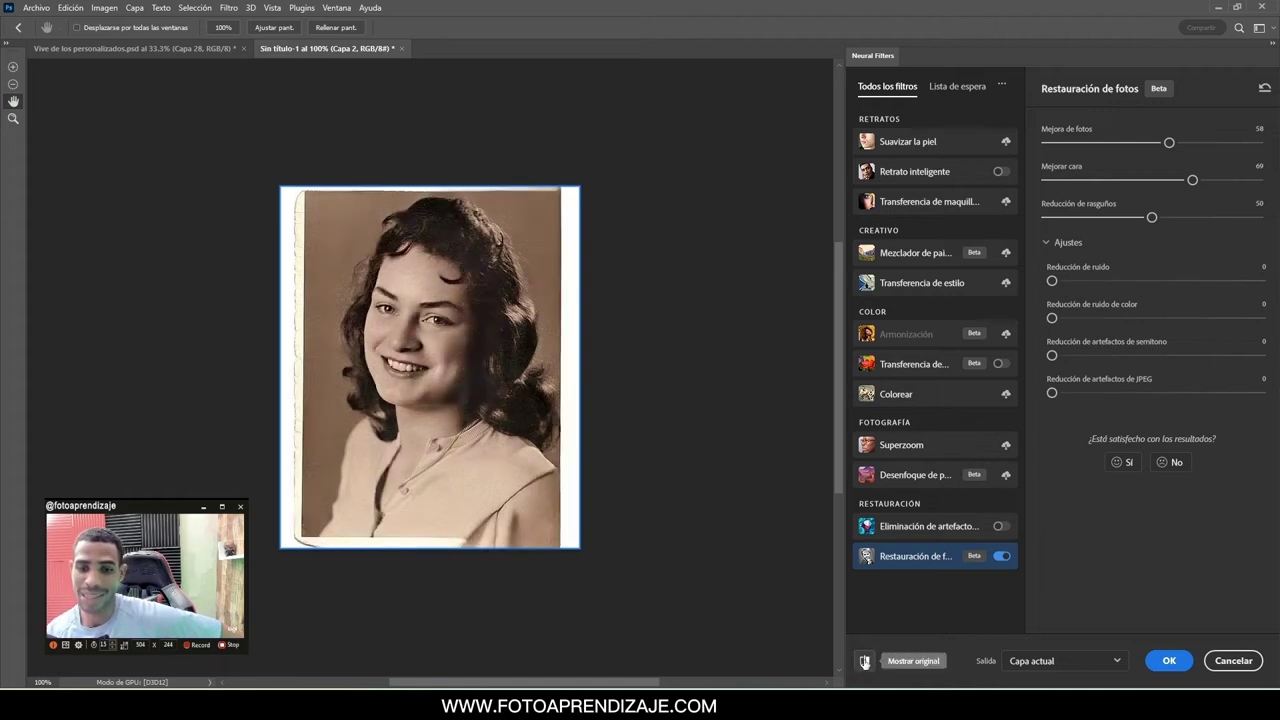
{"action": "left_click", "coordinate": [864, 661]}
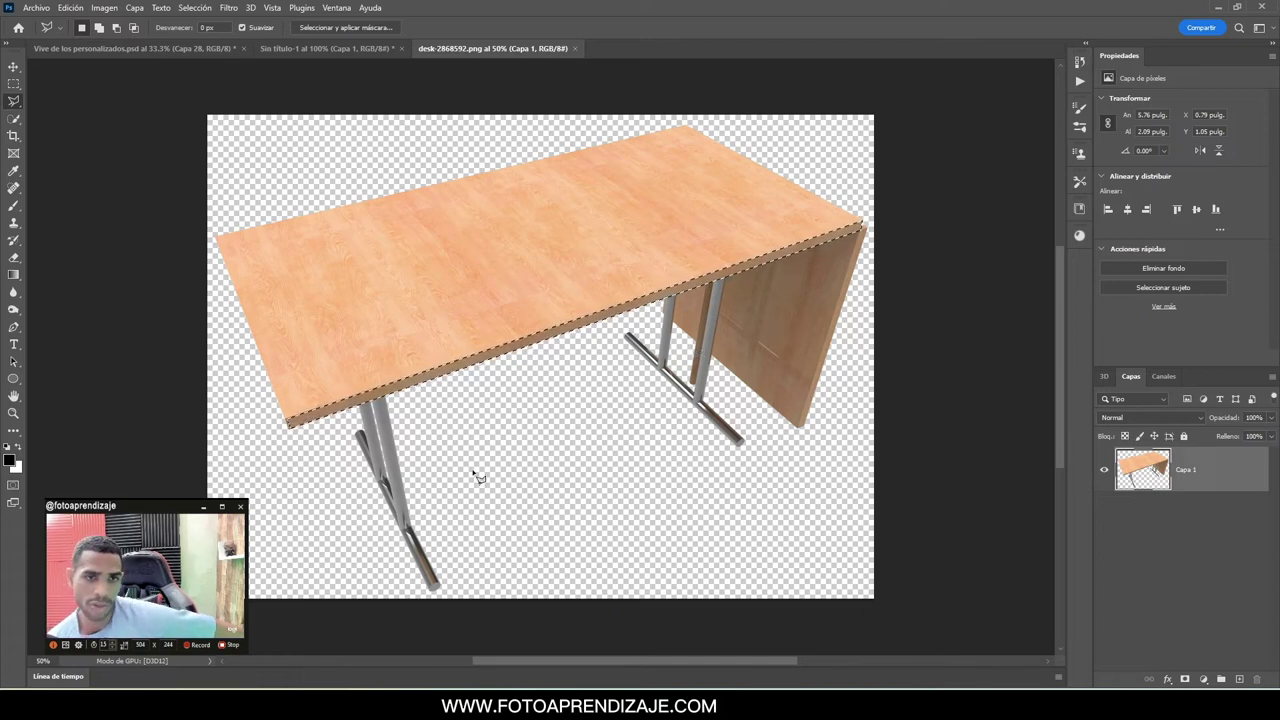
Show the Window menu's panel list over the desk-2868592.png image
{"action": "left_click", "coordinate": [336, 7]}
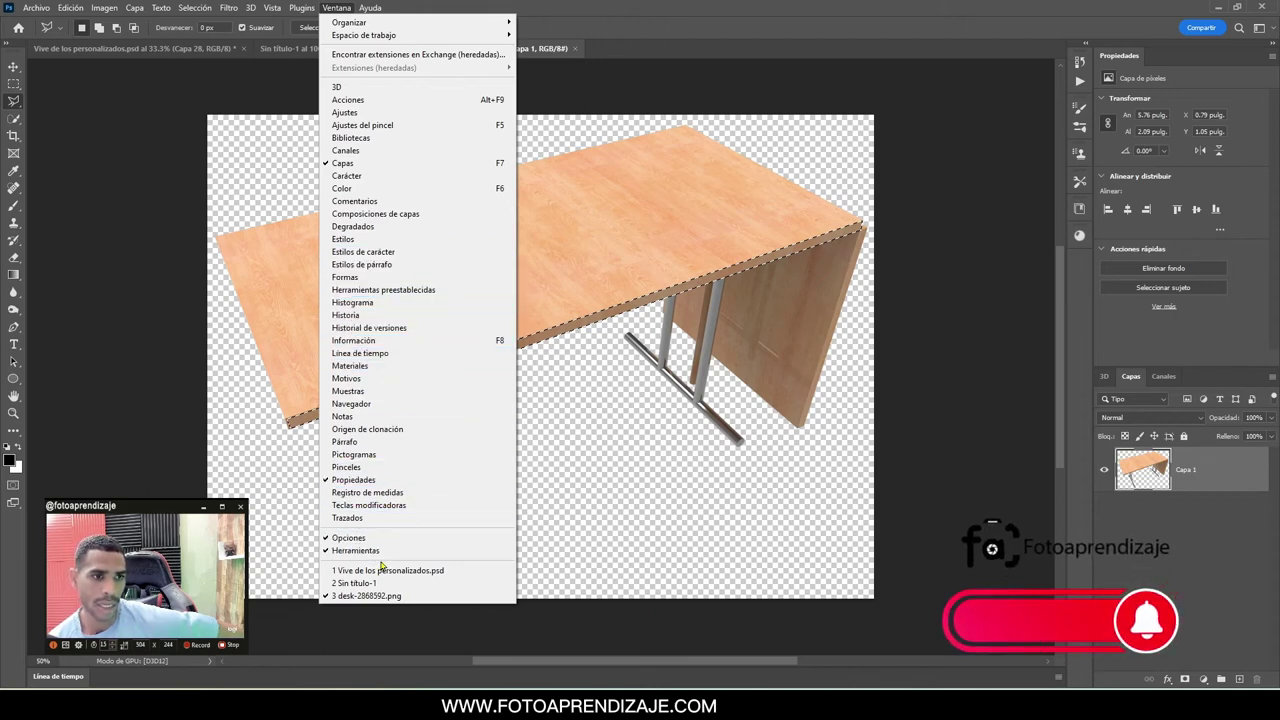
Apply the 'Formaciones de dunas de arena' material to the desk edge from the Materials panel
{"action": "left_click", "coordinate": [352, 368]}
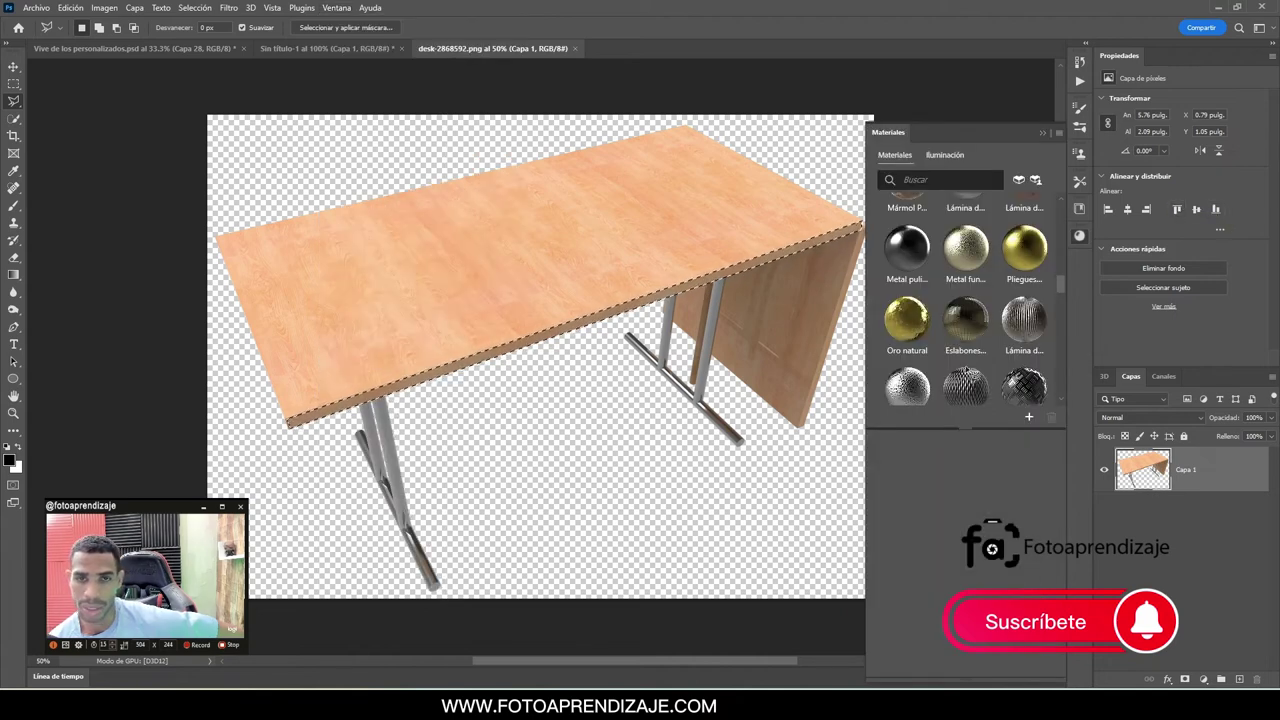
{"action": "scroll", "coordinate": [1009, 374], "scroll_direction": "down", "scroll_amount": 2}
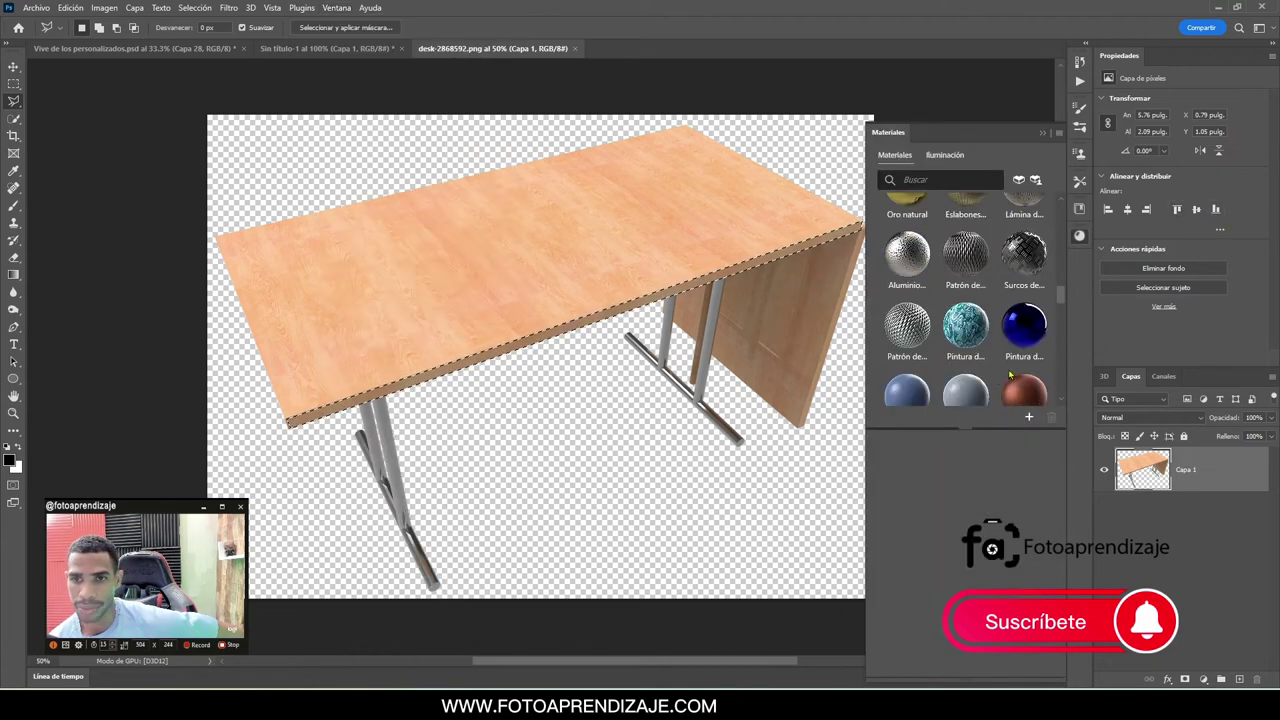
{"action": "scroll", "coordinate": [1010, 375], "scroll_direction": "down", "scroll_amount": 2}
{"action": "scroll", "coordinate": [1012, 370], "scroll_direction": "down", "scroll_amount": 2}
{"action": "scroll", "coordinate": [1014, 365], "scroll_direction": "down", "scroll_amount": 2}
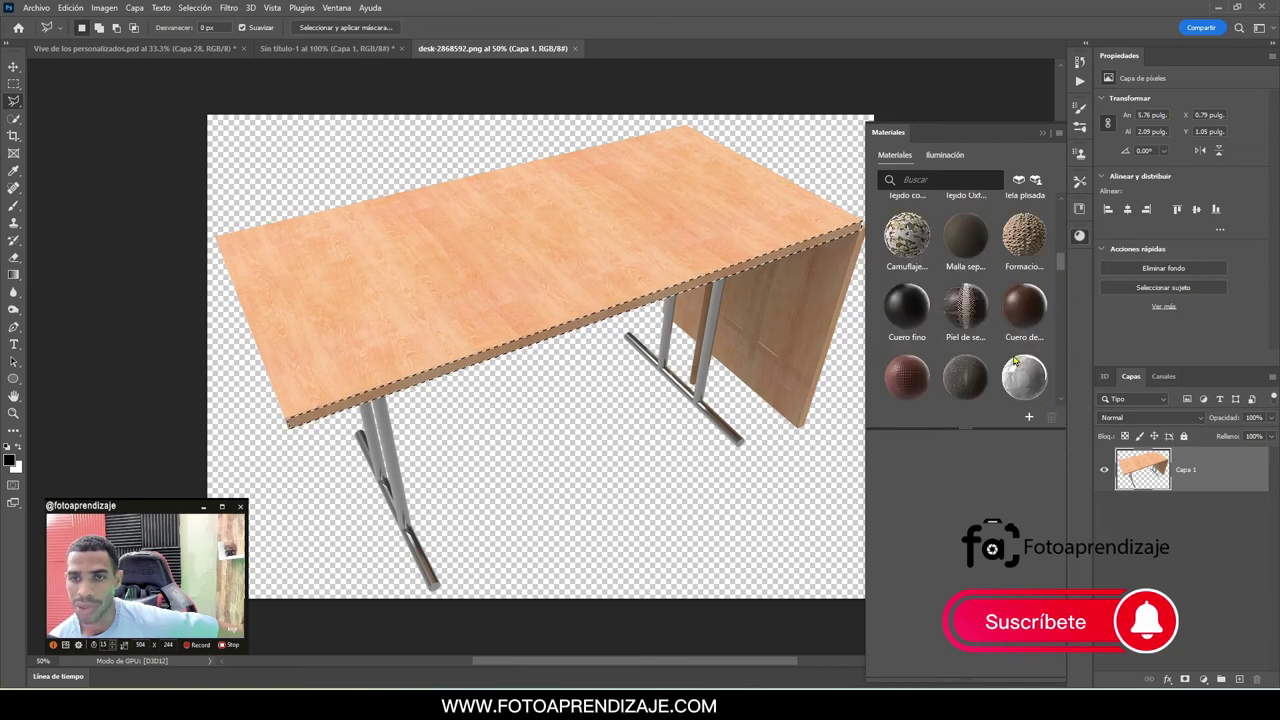
{"action": "scroll", "coordinate": [1014, 362], "scroll_direction": "up", "scroll_amount": 1}
{"action": "left_click", "coordinate": [1022, 302]}
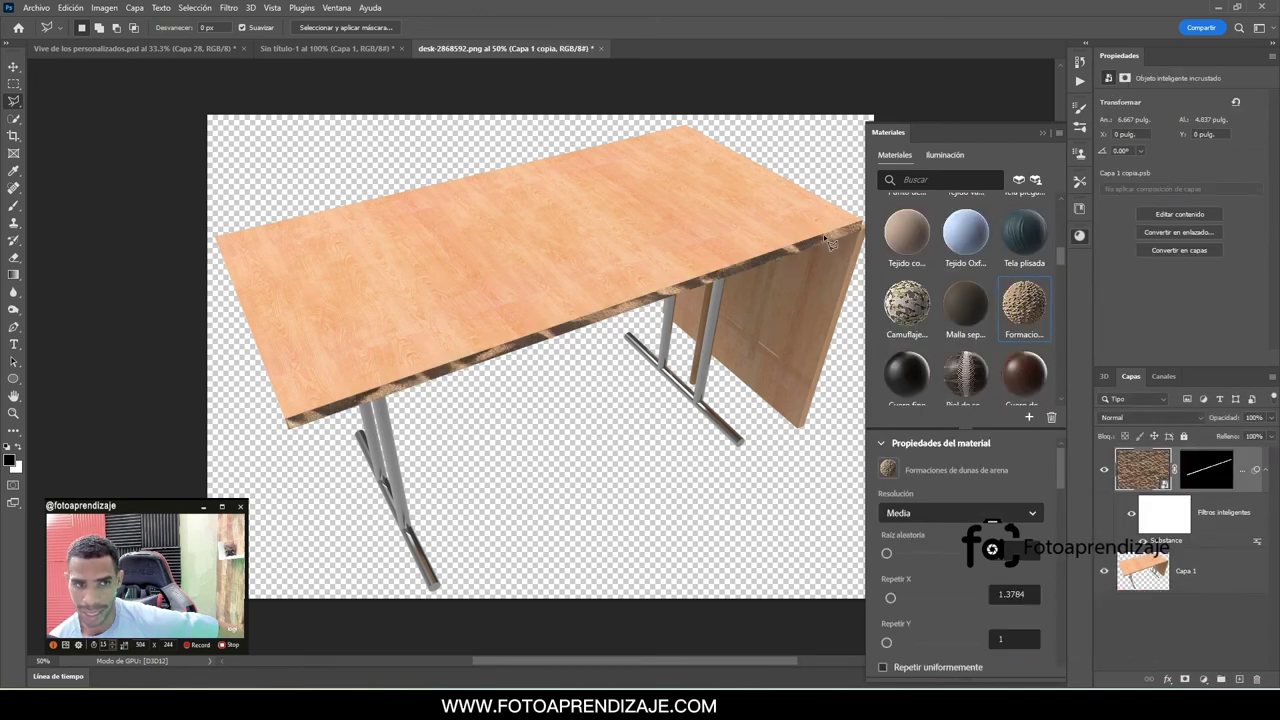
Outline the tabletop with a four-corner polygonal selection
{"action": "left_click", "coordinate": [217, 240]}
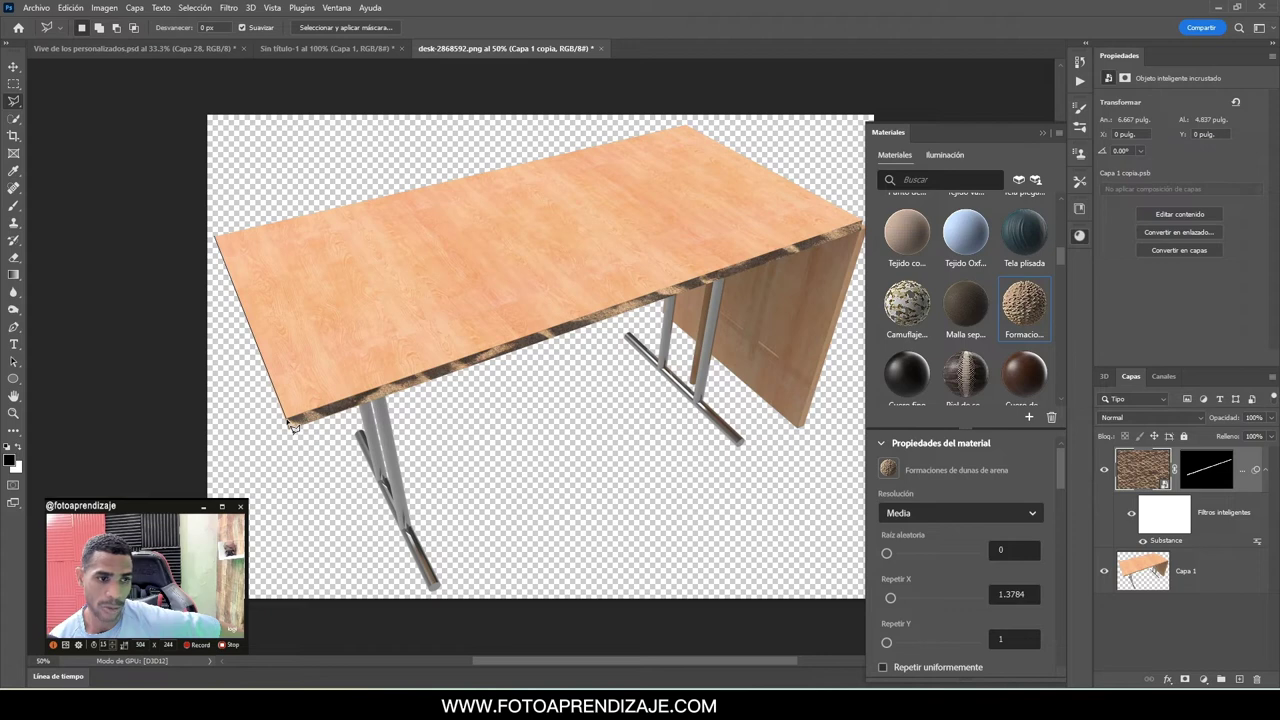
{"action": "left_click", "coordinate": [289, 422]}
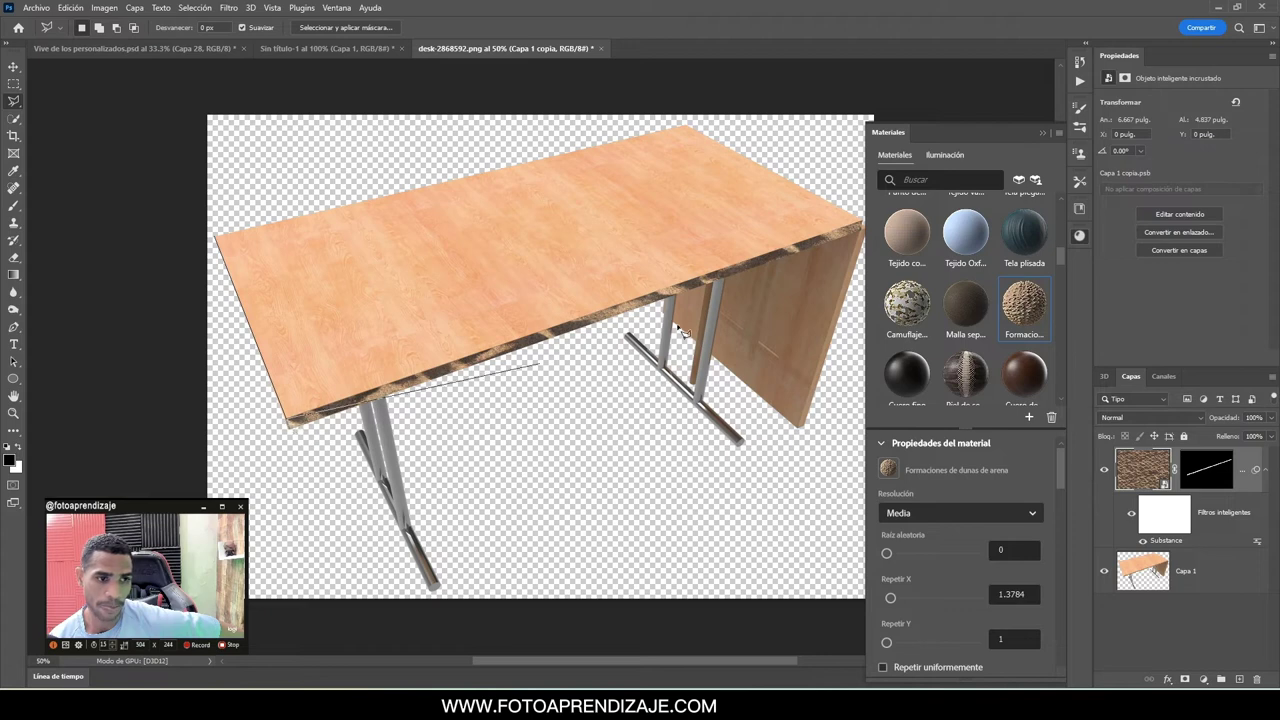
{"action": "left_click", "coordinate": [864, 224]}
{"action": "left_click", "coordinate": [684, 127]}
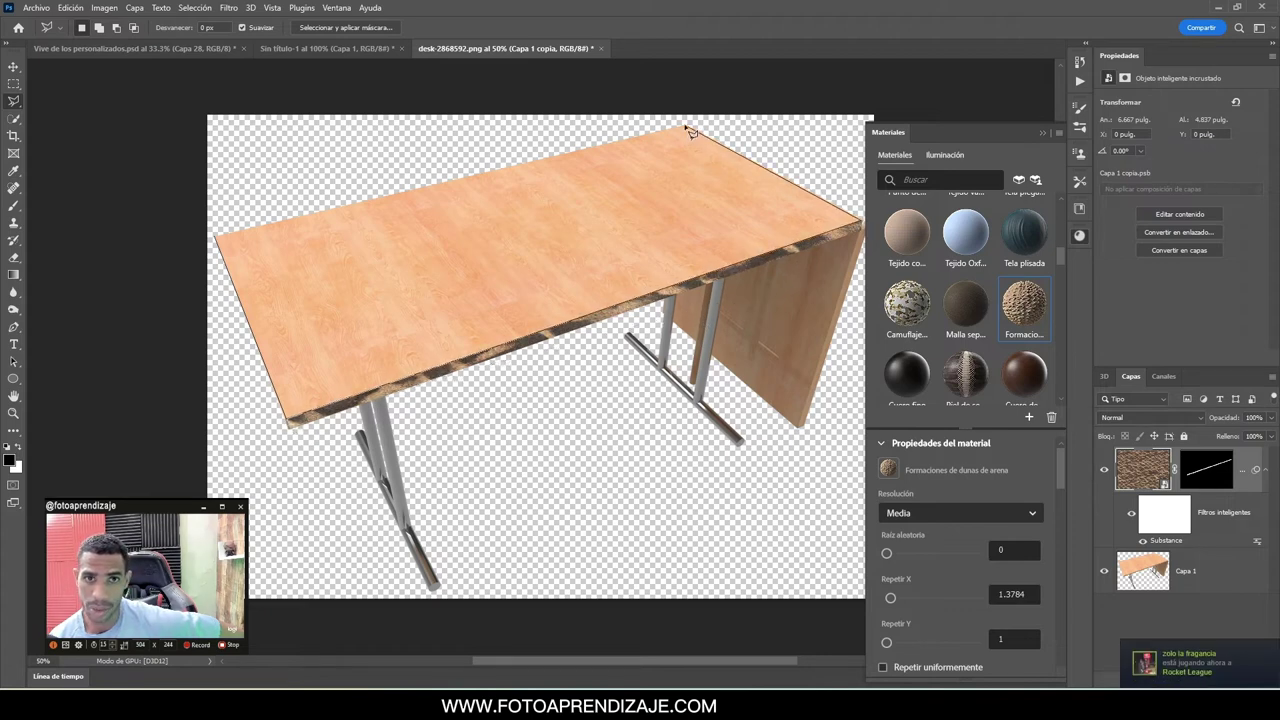
{"action": "left_click", "coordinate": [221, 239]}
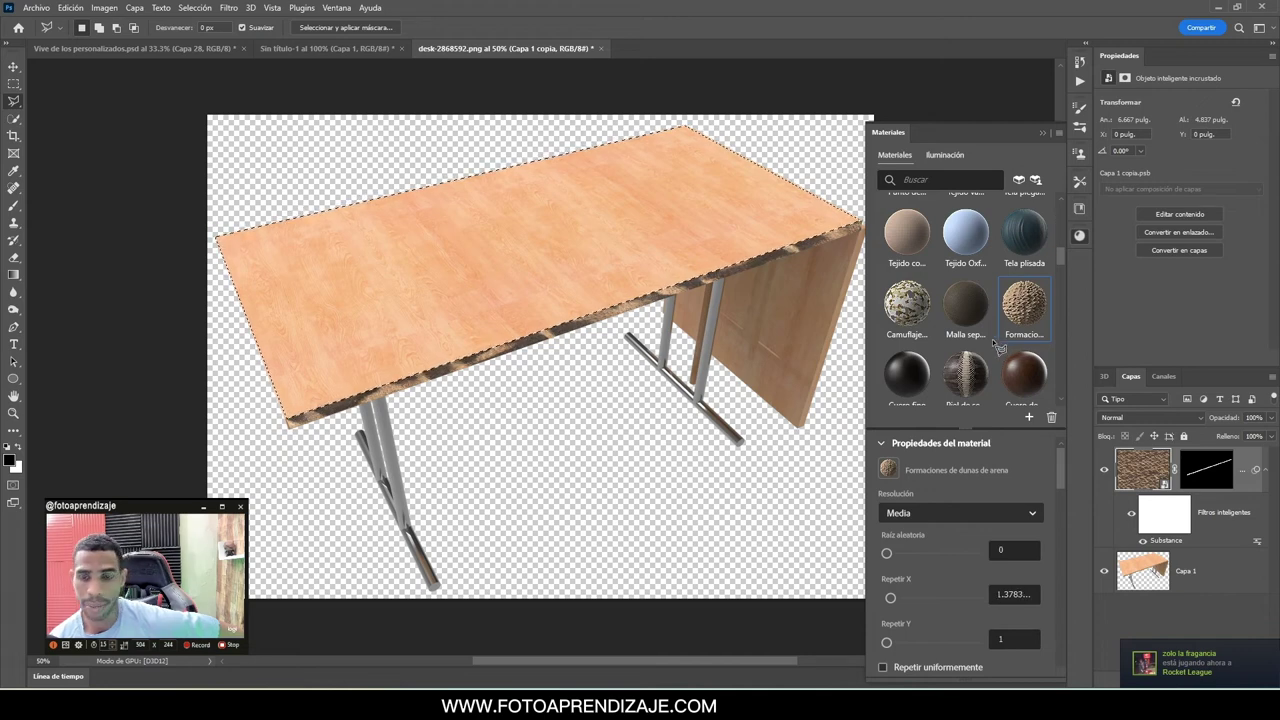
Try the Tela plegada material and target the original desk layer Capa 1
{"action": "scroll", "coordinate": [992, 339], "scroll_direction": "up", "scroll_amount": 1}
{"action": "scroll", "coordinate": [987, 355], "scroll_direction": "up", "scroll_amount": 1}
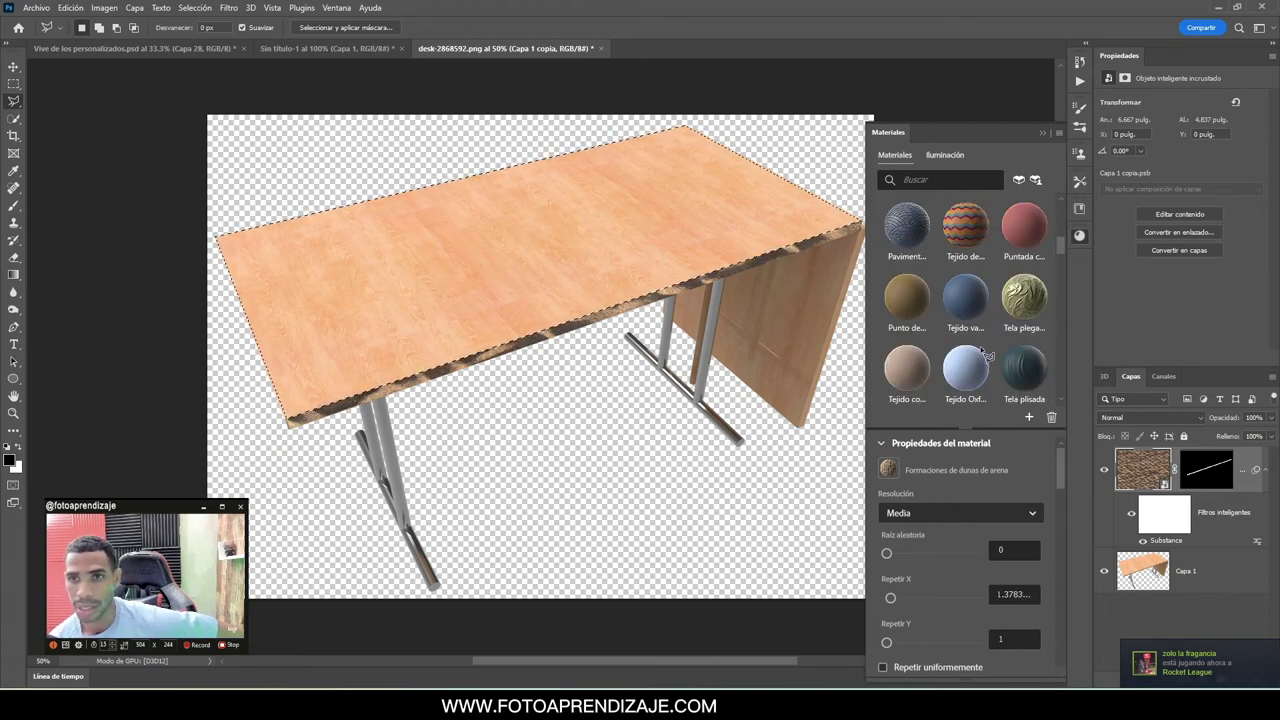
{"action": "left_click", "coordinate": [1015, 303]}
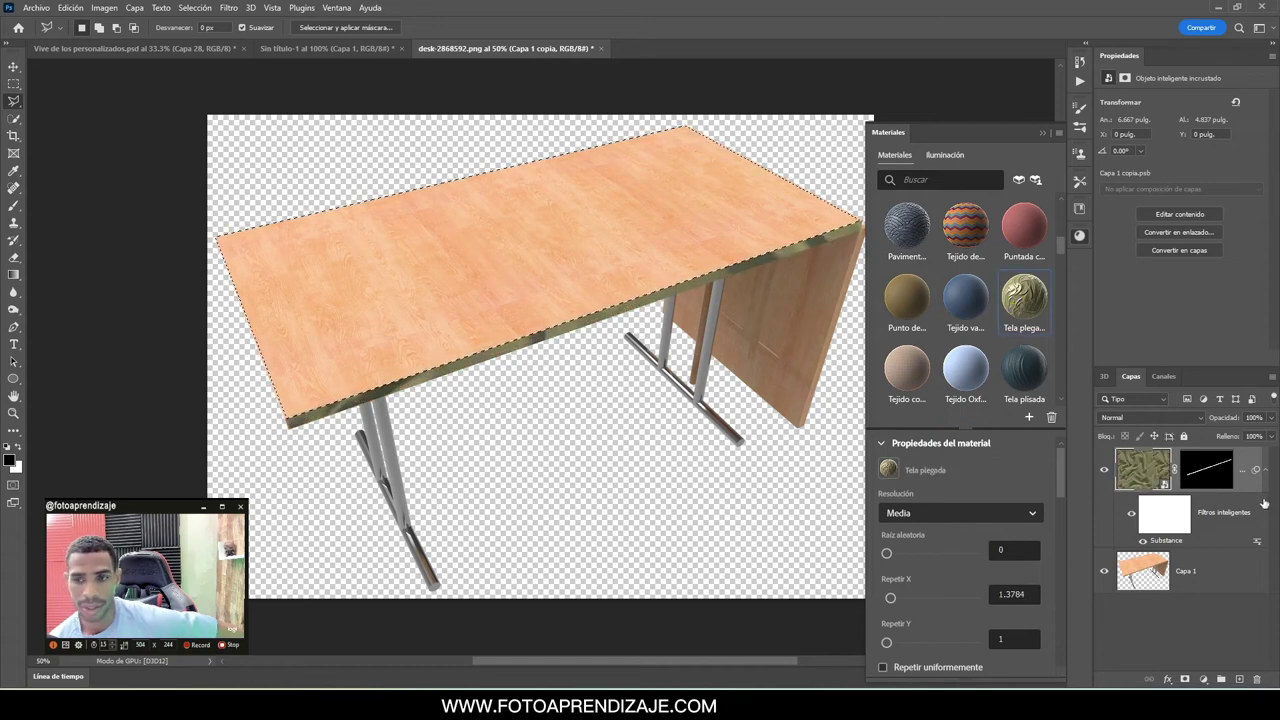
{"action": "left_click", "coordinate": [1210, 572]}
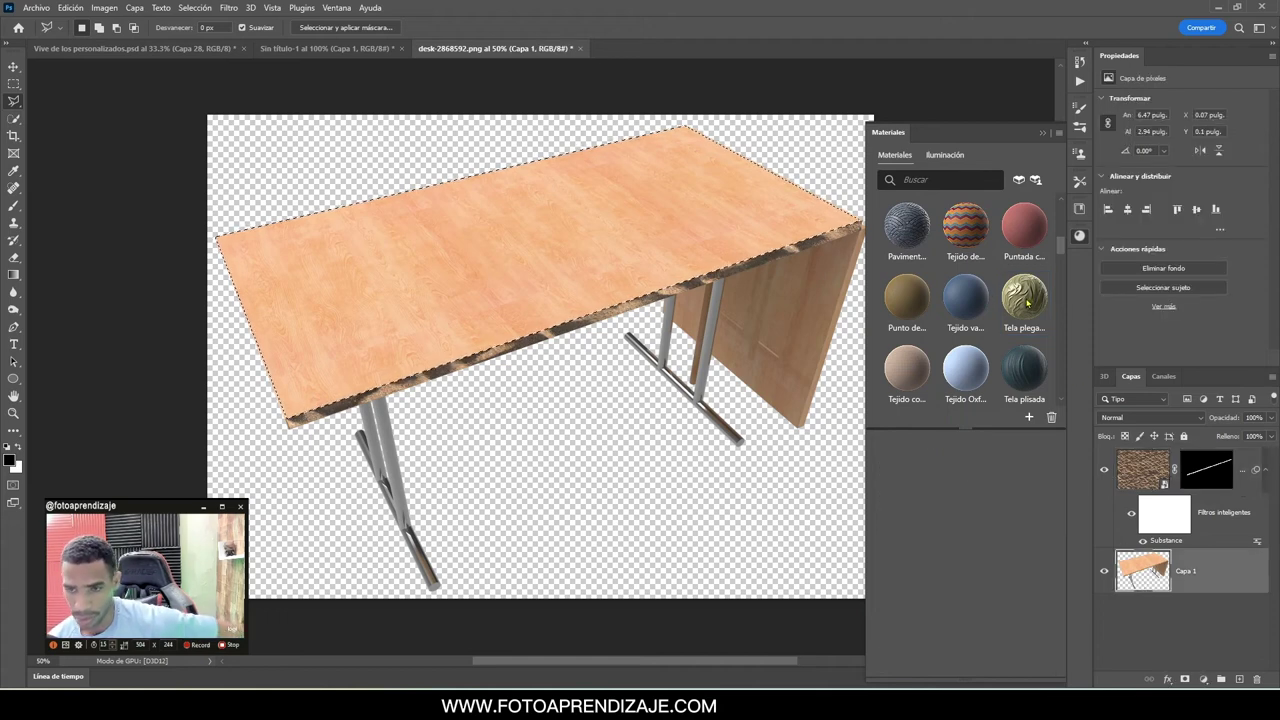
Cover the tabletop with Tela plegada, then Punto de cruz, and finally the zigzag Tejido de Cartagena material
{"action": "left_click", "coordinate": [1024, 297]}
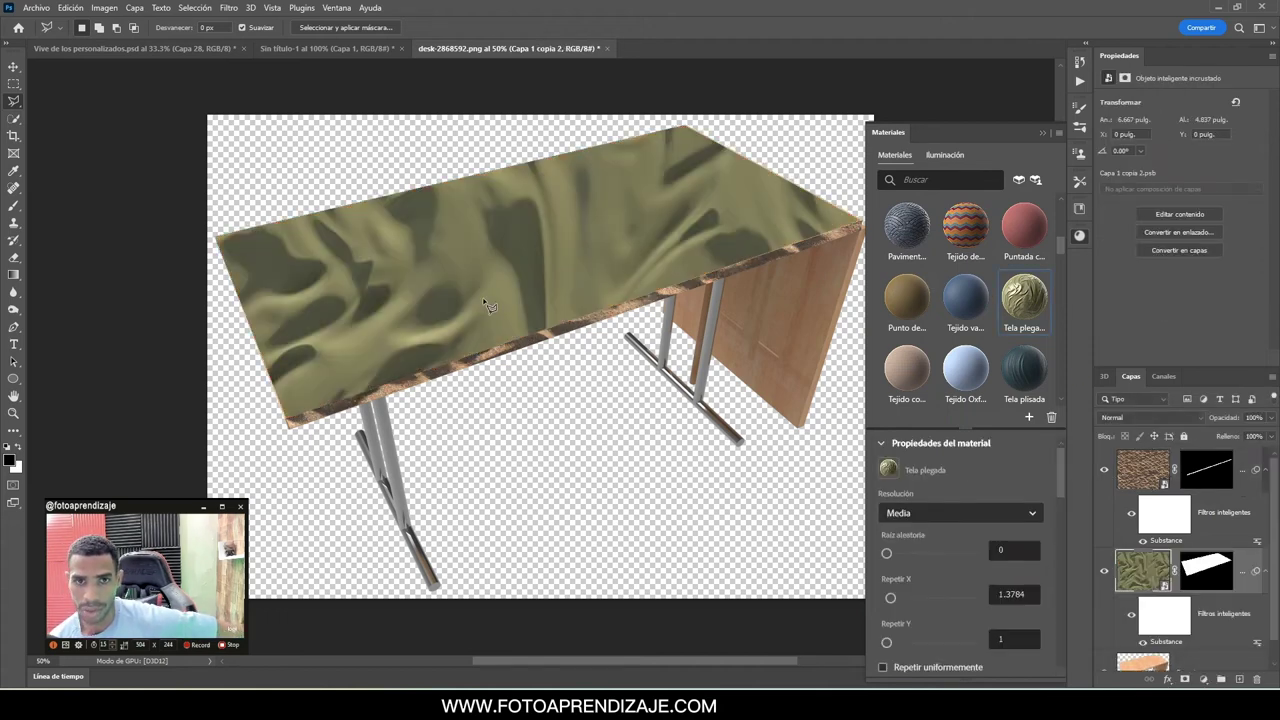
{"action": "left_click", "coordinate": [909, 307]}
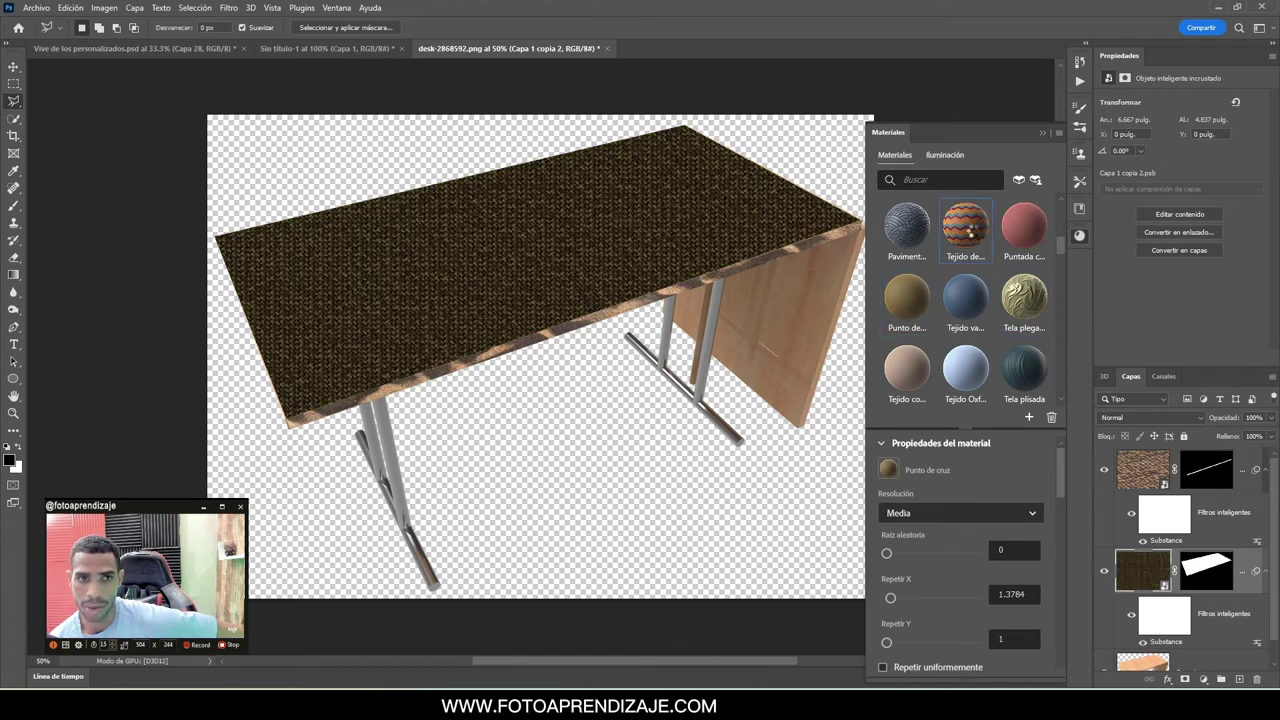
{"action": "left_click", "coordinate": [968, 230]}
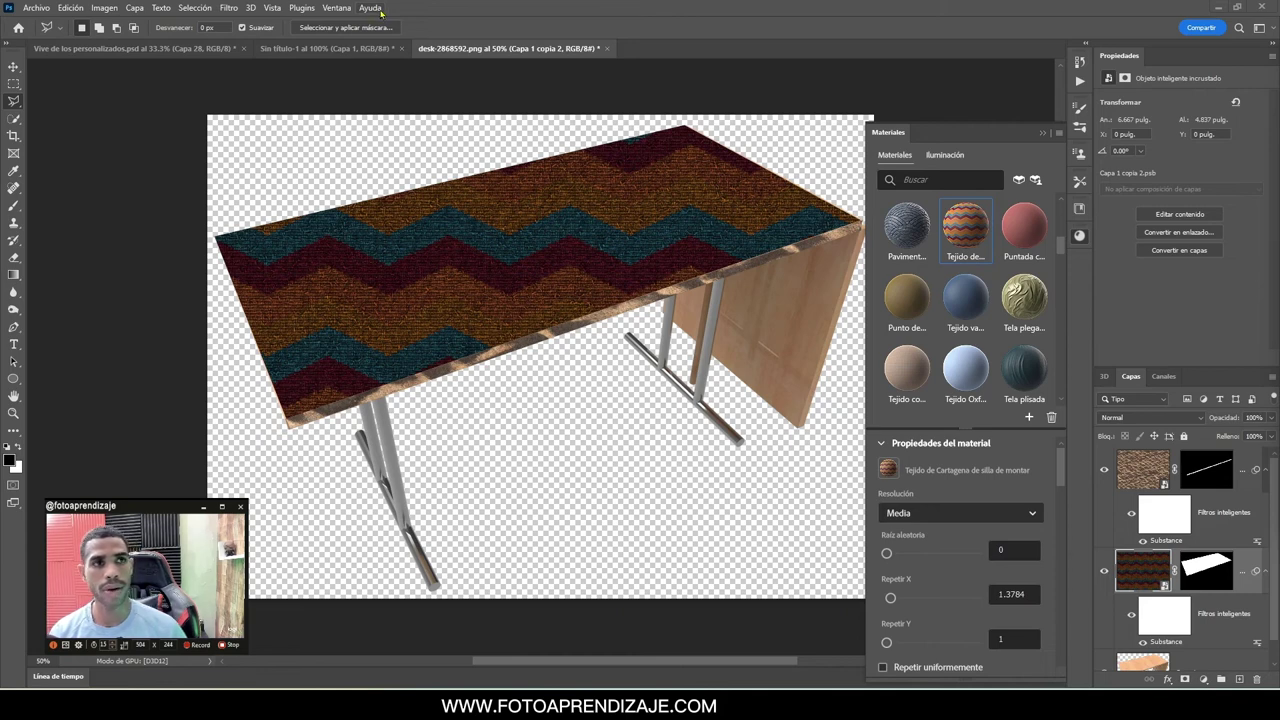
Open the Discover panel from Help > What's New and pick the Degradados en Photoshop article
{"action": "left_click", "coordinate": [370, 8]}
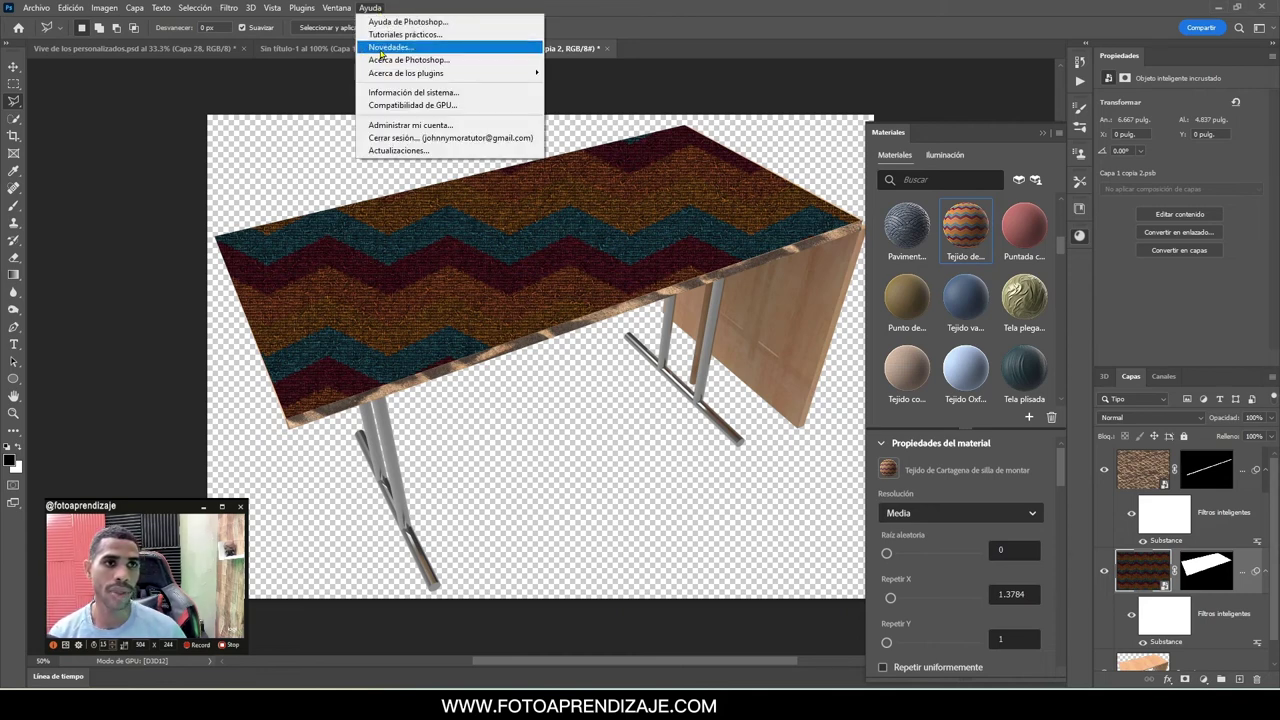
{"action": "left_click", "coordinate": [385, 47]}
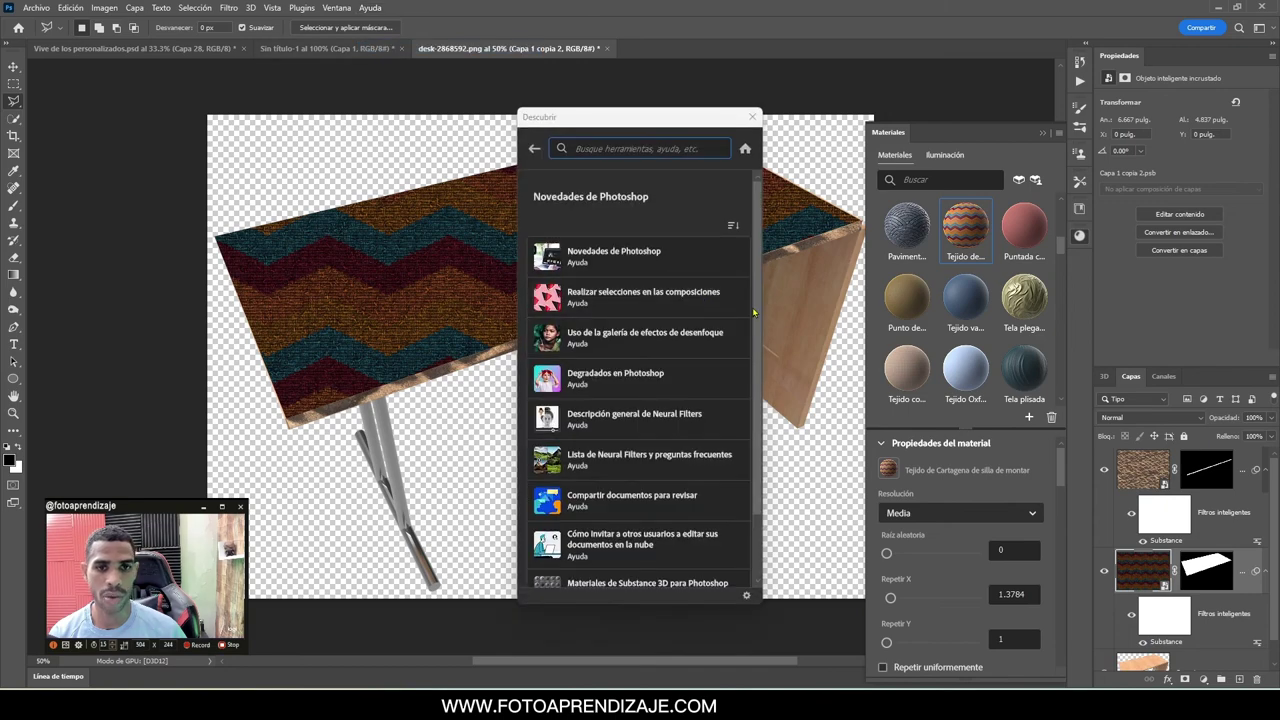
{"action": "left_click_drag", "start_coordinate": [756, 315], "coordinate": [751, 407]}
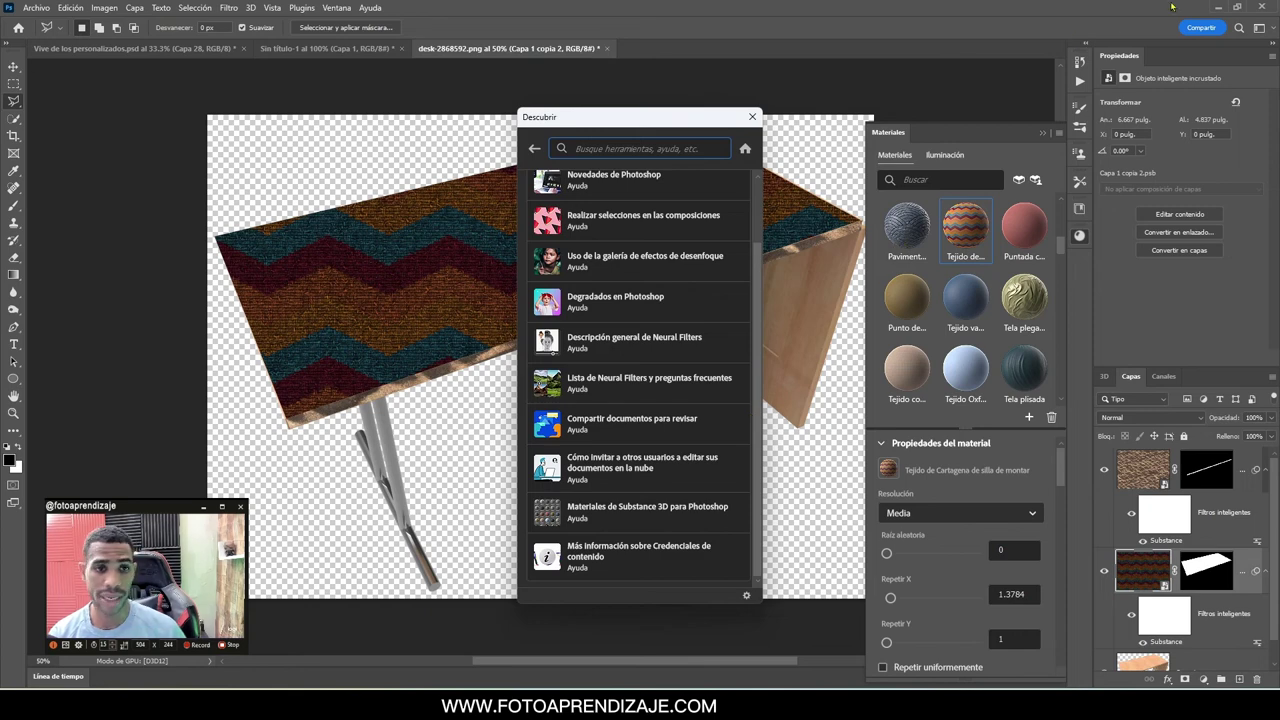
{"action": "left_click", "coordinate": [605, 312]}
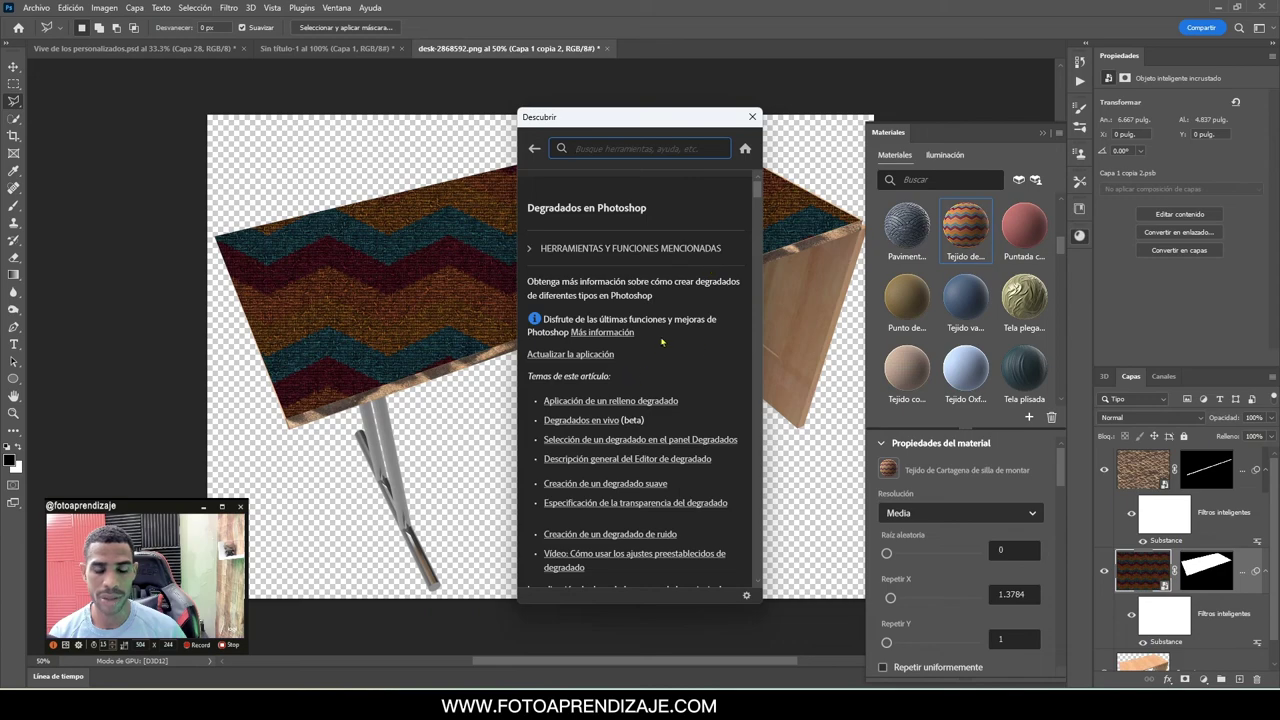
Scroll the article and open the gradient fill help in the web browser
{"action": "scroll", "coordinate": [685, 327], "scroll_direction": "down", "scroll_amount": 2}
{"action": "scroll", "coordinate": [688, 318], "scroll_direction": "down", "scroll_amount": 3}
{"action": "scroll", "coordinate": [692, 308], "scroll_direction": "down", "scroll_amount": 3}
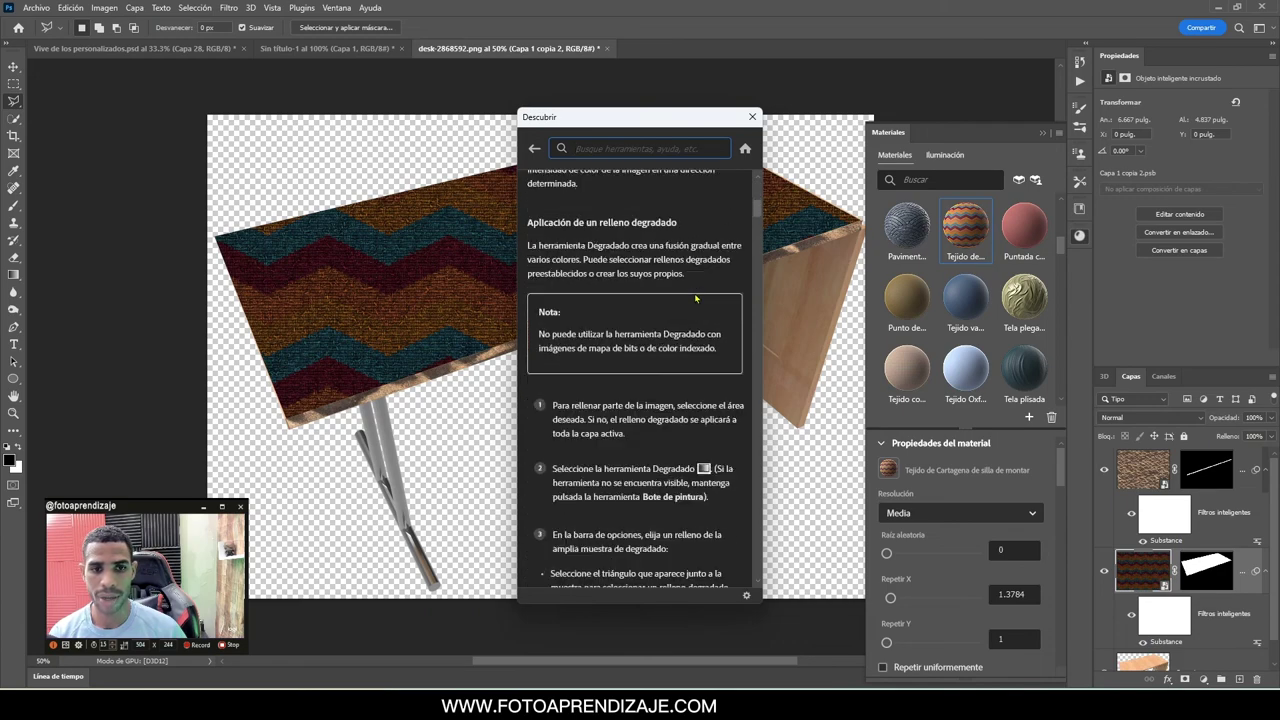
{"action": "scroll", "coordinate": [696, 298], "scroll_direction": "down", "scroll_amount": 1}
{"action": "scroll", "coordinate": [694, 302], "scroll_direction": "down", "scroll_amount": 2}
{"action": "scroll", "coordinate": [686, 315], "scroll_direction": "down", "scroll_amount": 2}
{"action": "scroll", "coordinate": [675, 330], "scroll_direction": "down", "scroll_amount": 2}
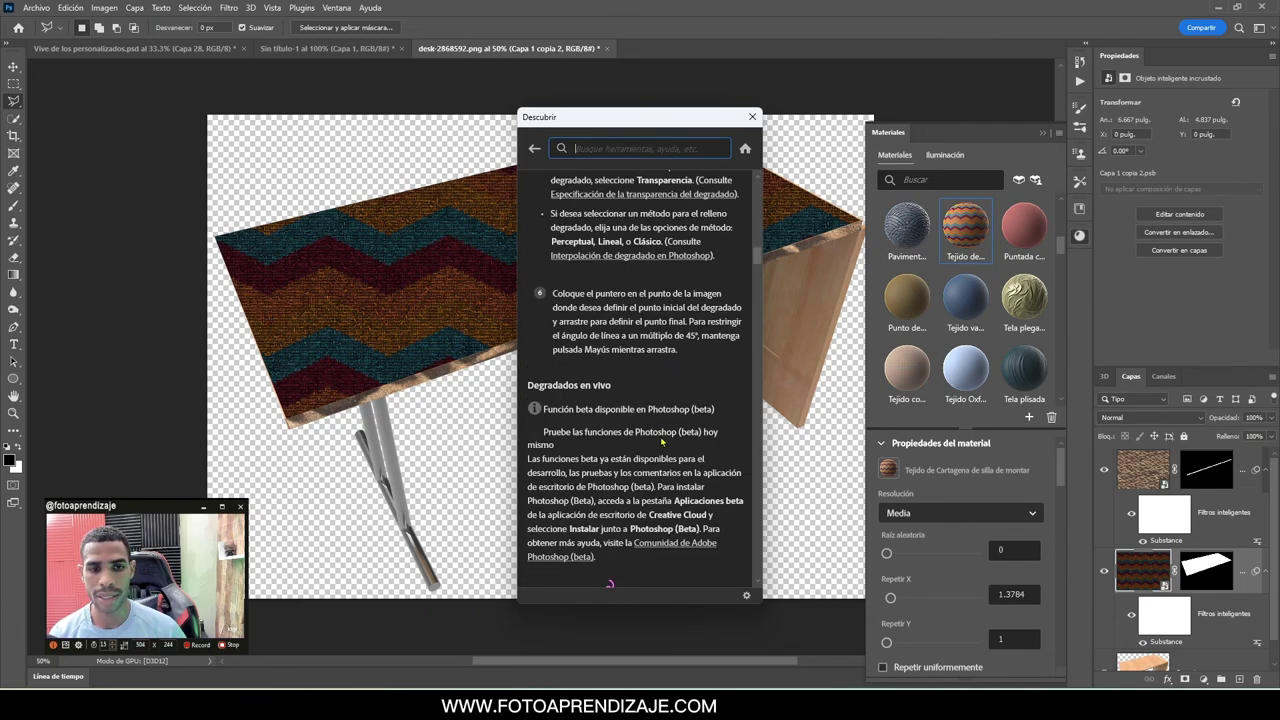
{"action": "scroll", "coordinate": [662, 345], "scroll_direction": "down", "scroll_amount": 2}
{"action": "scroll", "coordinate": [658, 349], "scroll_direction": "up", "scroll_amount": 5}
{"action": "scroll", "coordinate": [658, 350], "scroll_direction": "up", "scroll_amount": 5}
{"action": "scroll", "coordinate": [658, 351], "scroll_direction": "up", "scroll_amount": 3}
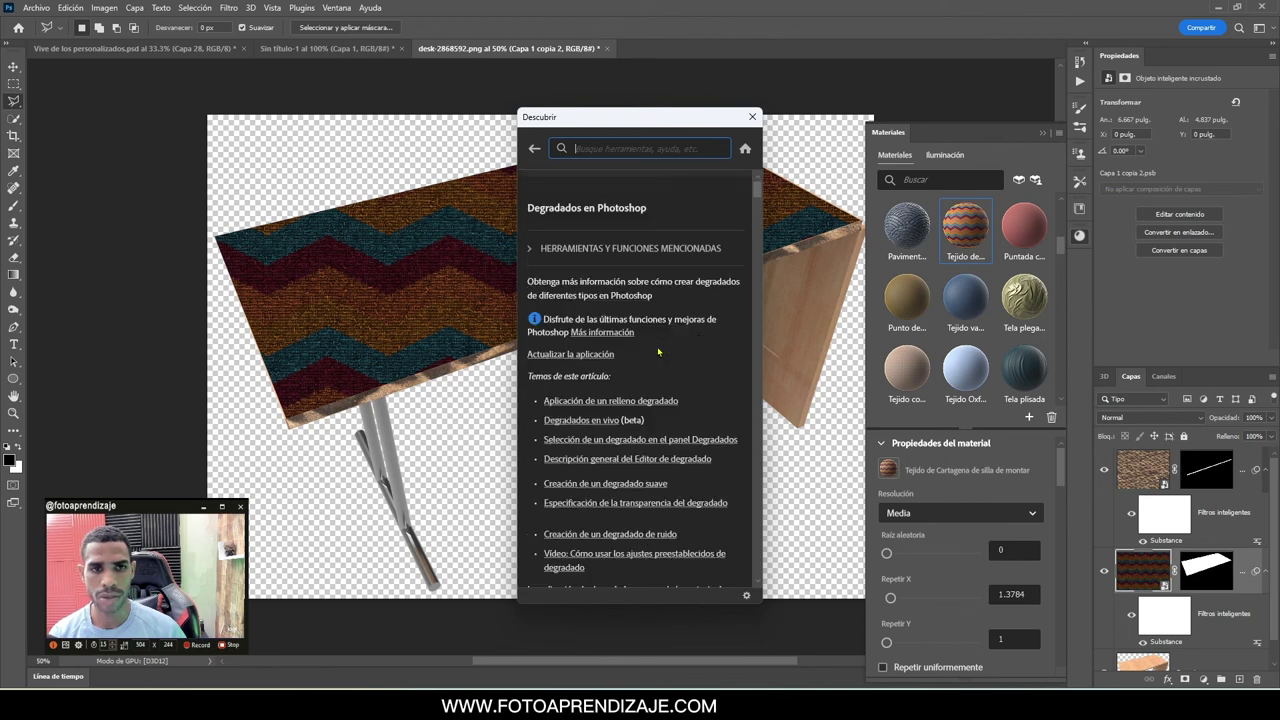
{"action": "left_click", "coordinate": [600, 401]}
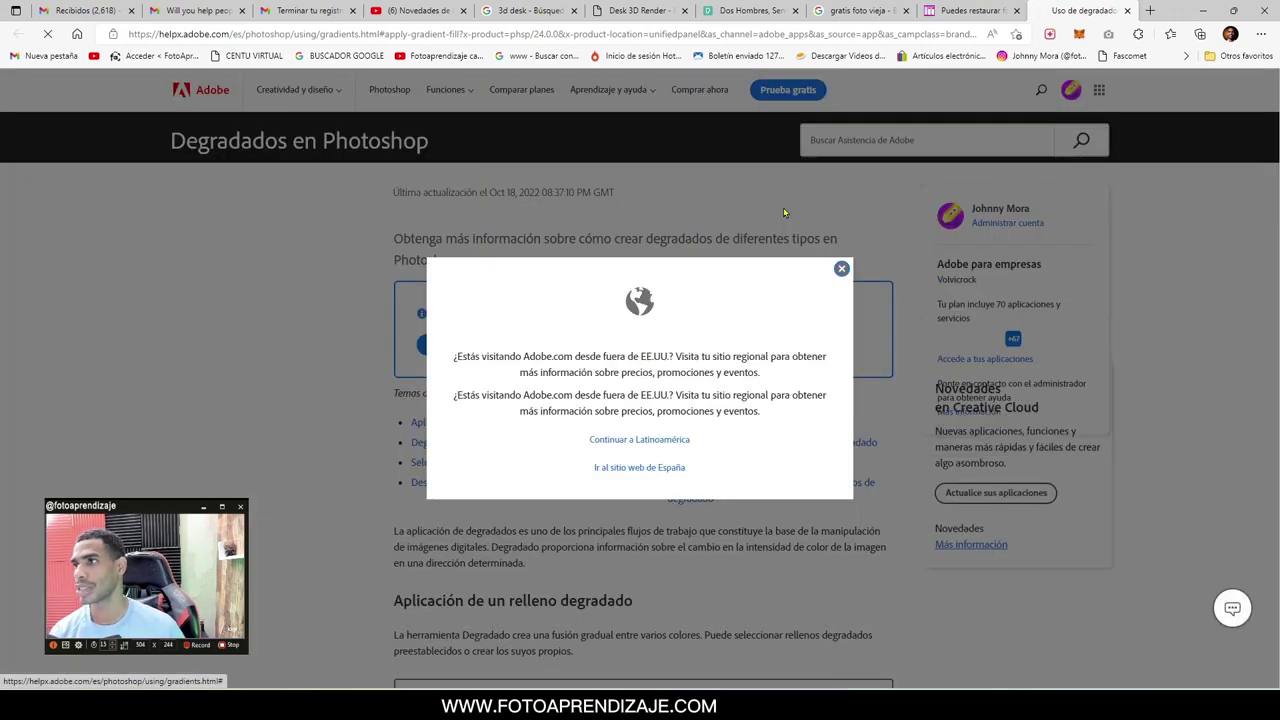
Dismiss the regional-site popup and scroll through the Degradados en Photoshop help page
{"action": "left_click", "coordinate": [841, 270]}
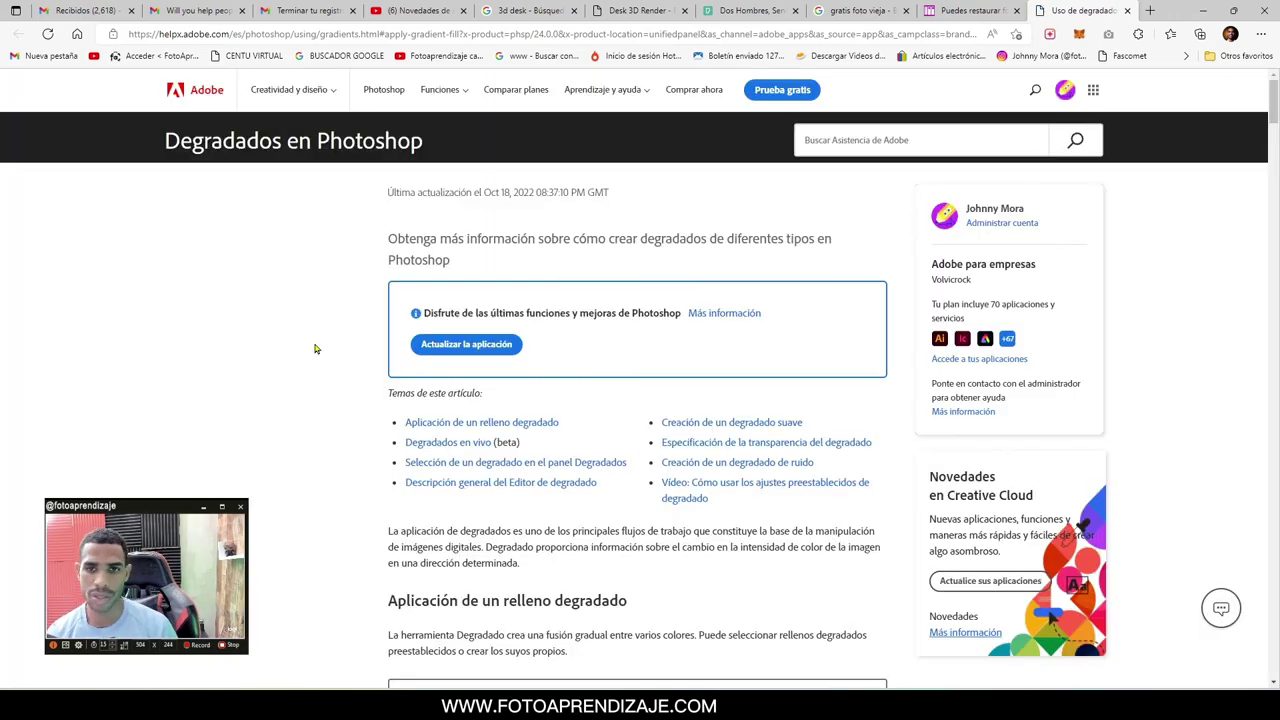
{"action": "scroll", "coordinate": [798, 333], "scroll_direction": "down", "scroll_amount": 2}
{"action": "scroll", "coordinate": [798, 333], "scroll_direction": "down", "scroll_amount": 5}
{"action": "scroll", "coordinate": [798, 333], "scroll_direction": "down", "scroll_amount": 5}
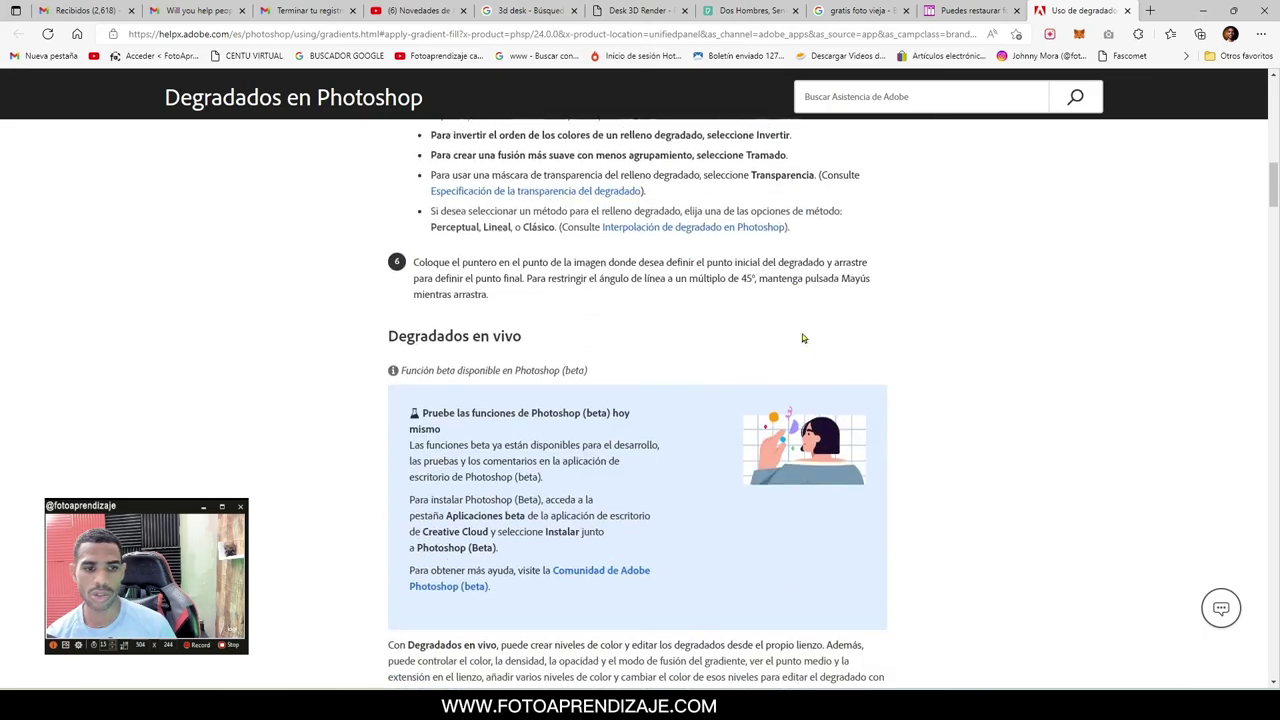
{"action": "scroll", "coordinate": [803, 337], "scroll_direction": "down", "scroll_amount": 5}
{"action": "scroll", "coordinate": [1034, 471], "scroll_direction": "down", "scroll_amount": 2}
{"action": "scroll", "coordinate": [1034, 473], "scroll_direction": "up", "scroll_amount": 1}
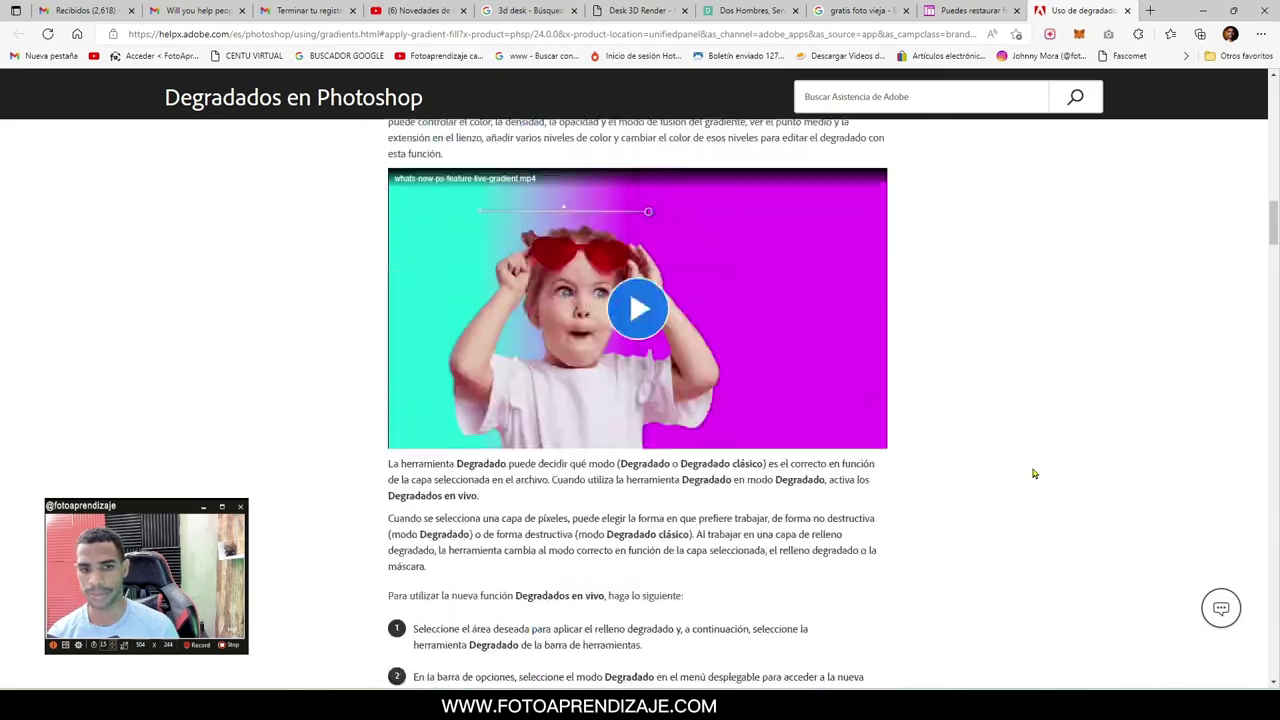
{"action": "scroll", "coordinate": [1031, 471], "scroll_direction": "down", "scroll_amount": 2}
{"action": "scroll", "coordinate": [1045, 471], "scroll_direction": "down", "scroll_amount": 2}
{"action": "scroll", "coordinate": [1057, 471], "scroll_direction": "down", "scroll_amount": 3}
{"action": "scroll", "coordinate": [1059, 473], "scroll_direction": "down", "scroll_amount": 3}
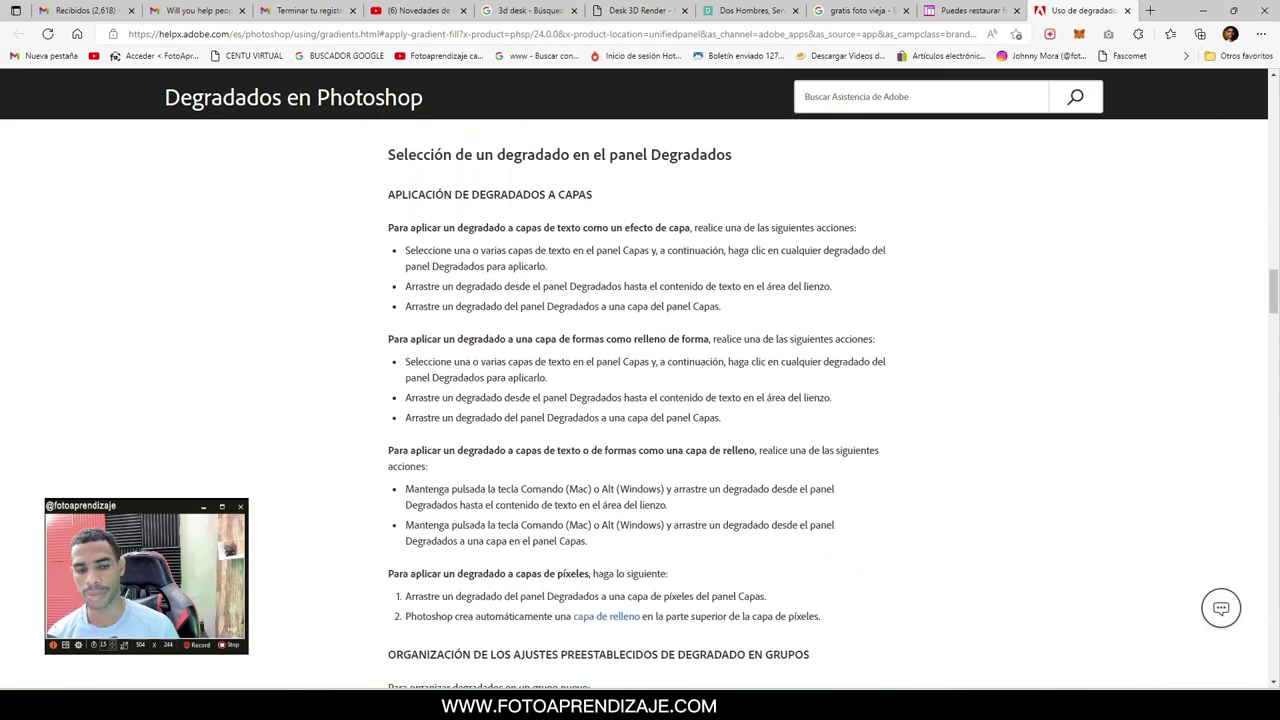